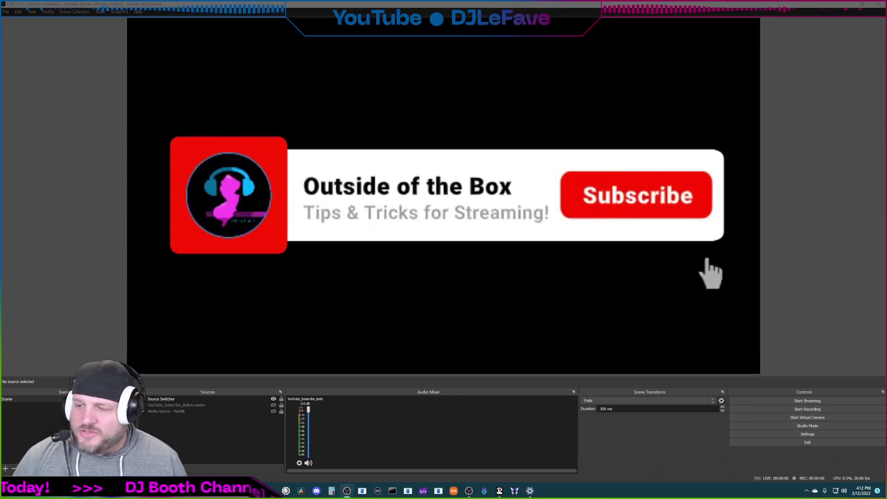
Step: Switch to the browser tab showing the Streamlabs Social Reminder Animations gallery
key(alt+Tab)
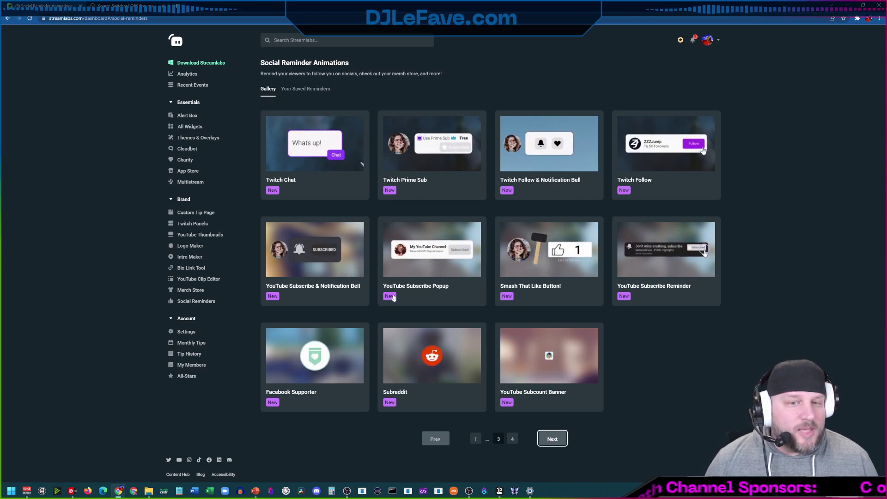
Step: Open the YouTube Subscribe Popup template and enter the streamer's username with subtitle 'Innovator'
click(392, 296)
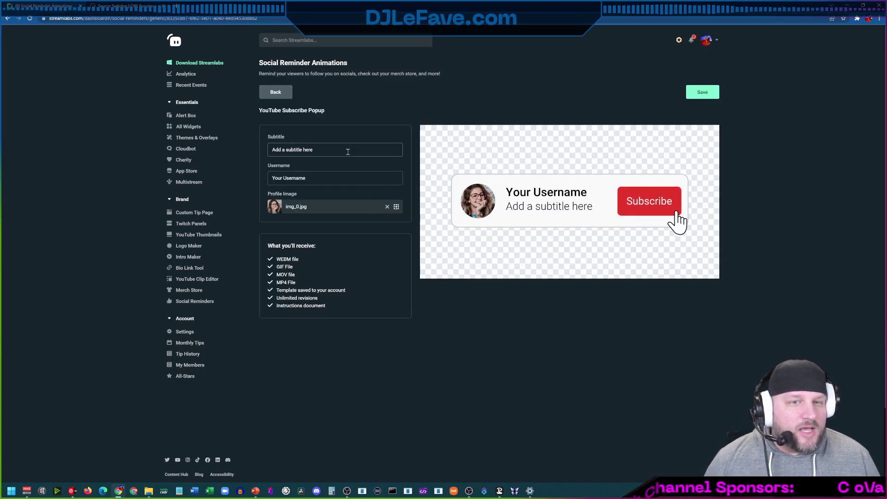
click(314, 178)
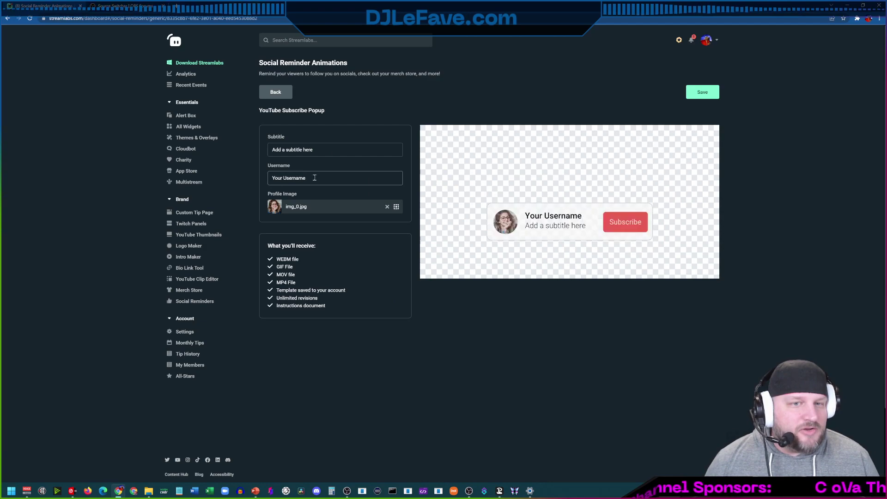
text(DJ LeFave)
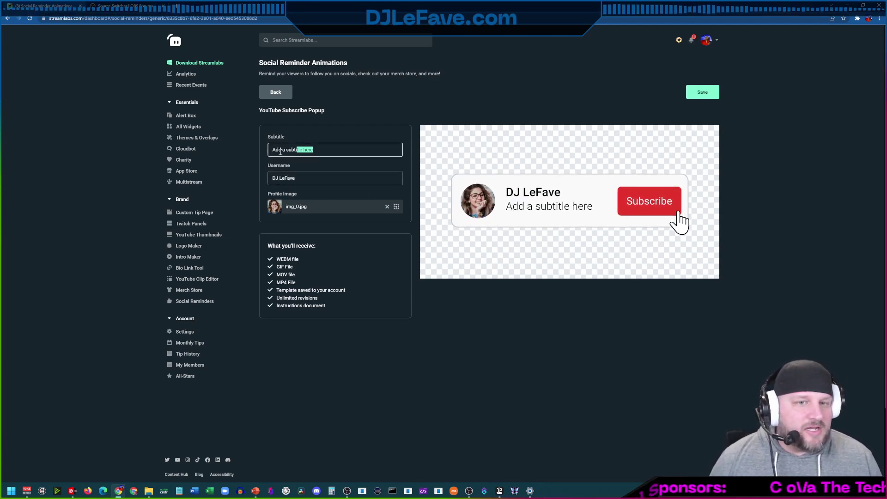
text(Inno)
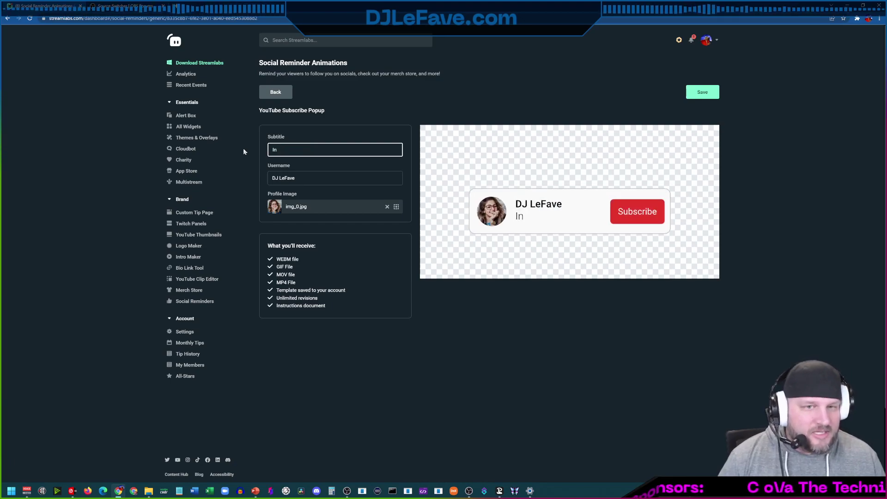
text(vator)
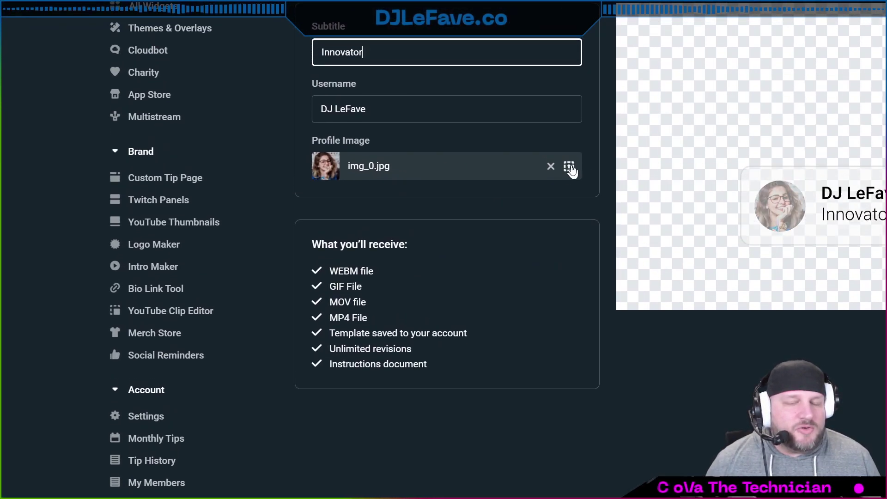
Step: Set the popup's profile image to newlogo.png from the stored images
click(569, 165)
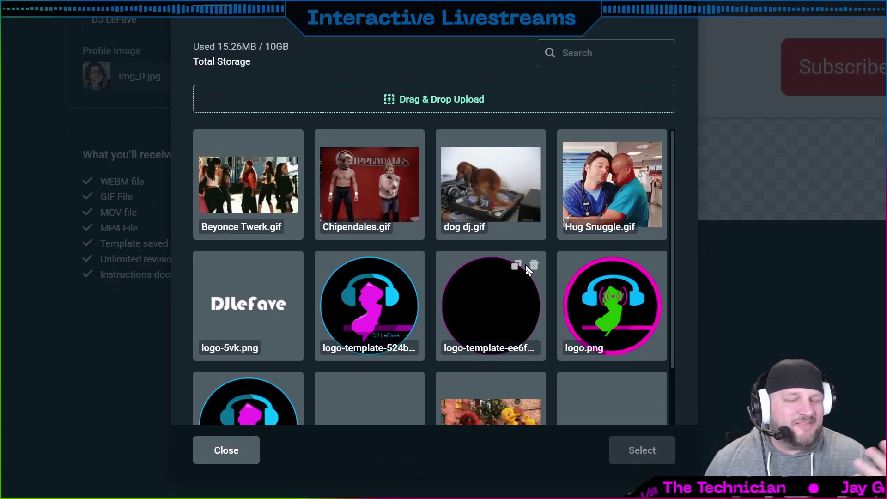
scroll(277, 351, down, 2)
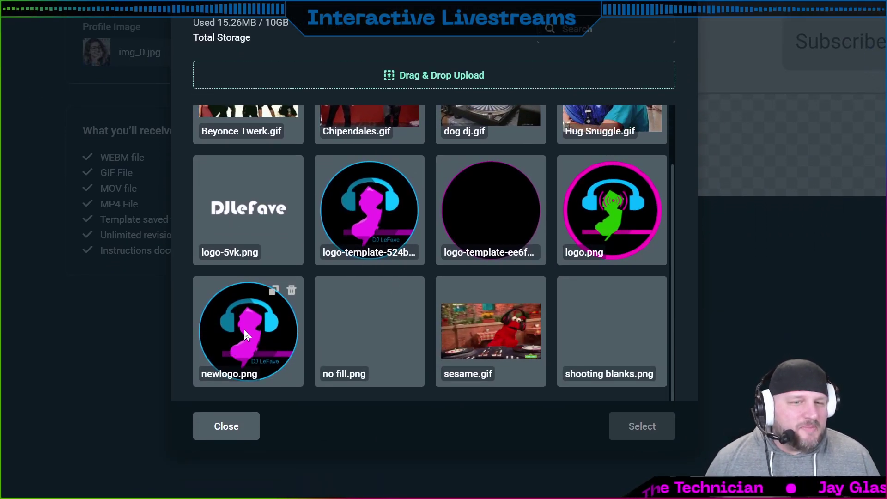
click(245, 329)
click(622, 350)
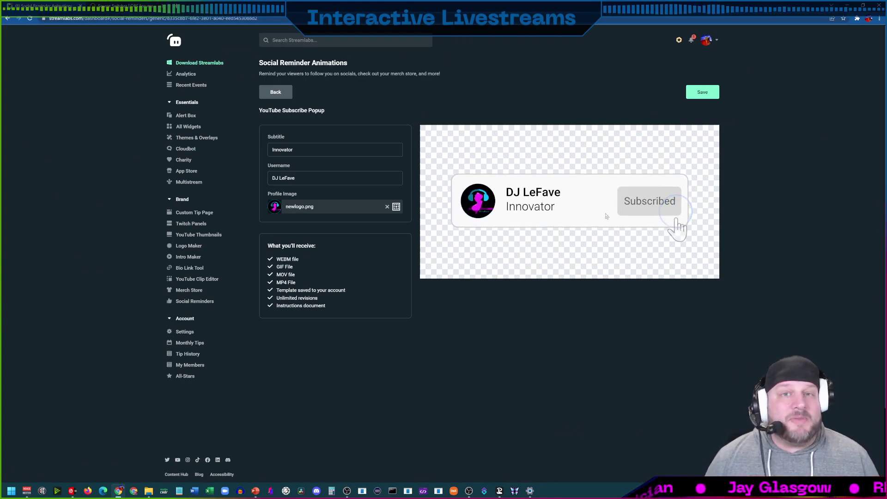
Step: Save the customised subscribe popup, start its download render, and move the rendering window aside
click(703, 94)
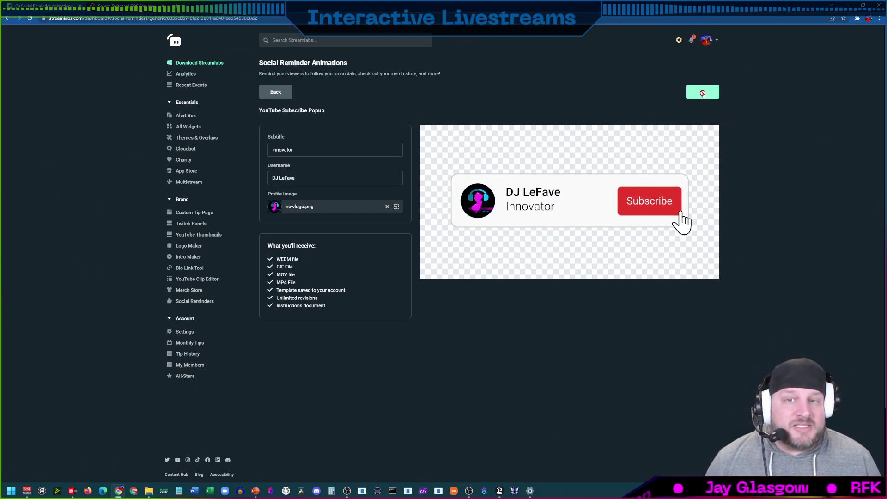
click(663, 93)
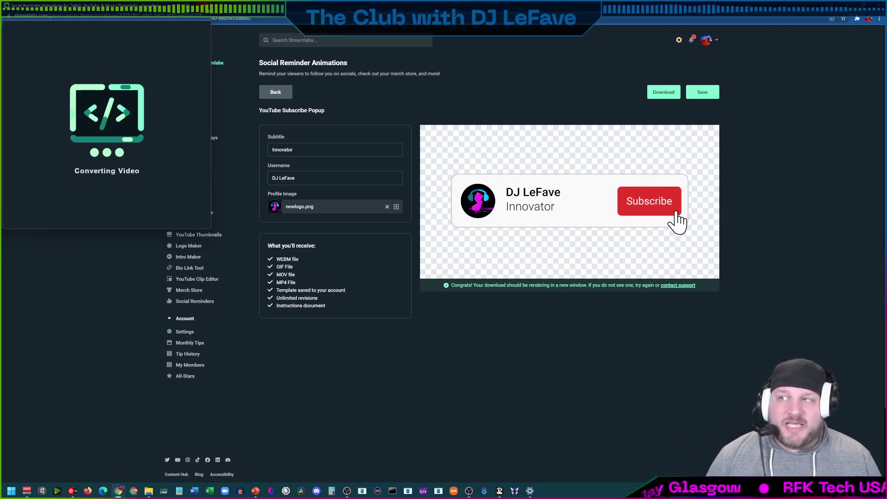
drag(150, 9, 150, 19)
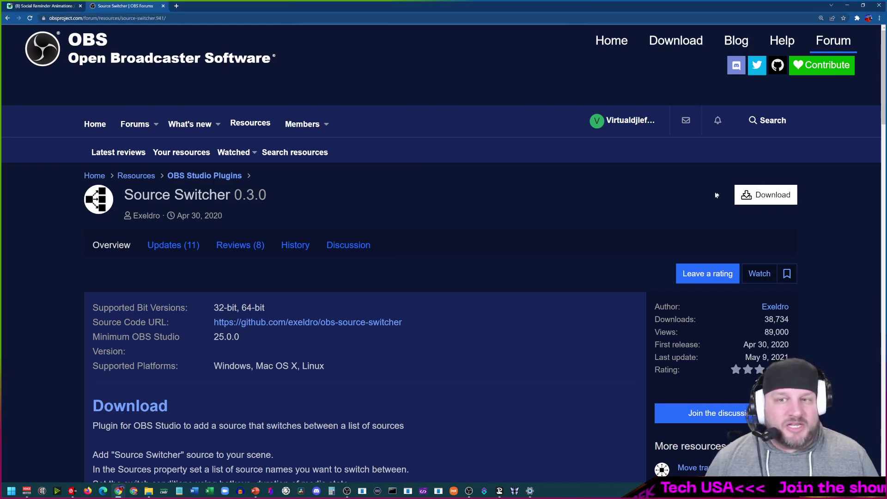
Step: Check the Source Switcher download file list, then bring the Streamlabs rendering window back to front
click(761, 196)
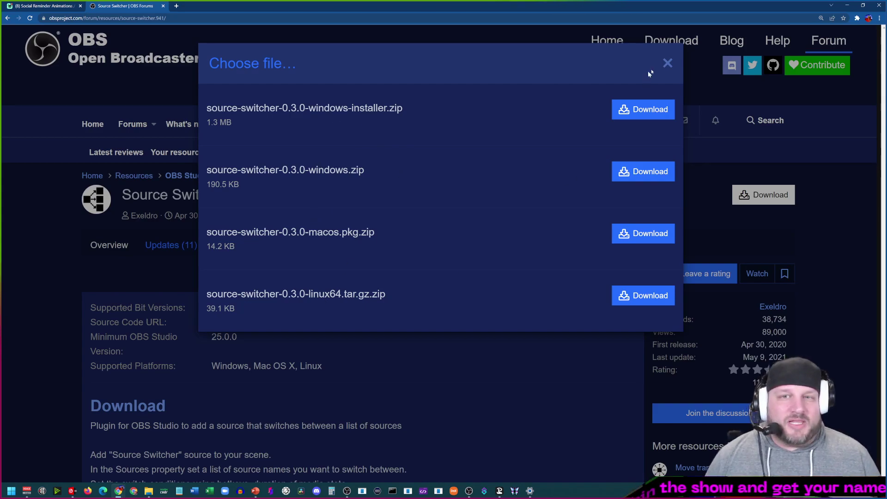
click(665, 65)
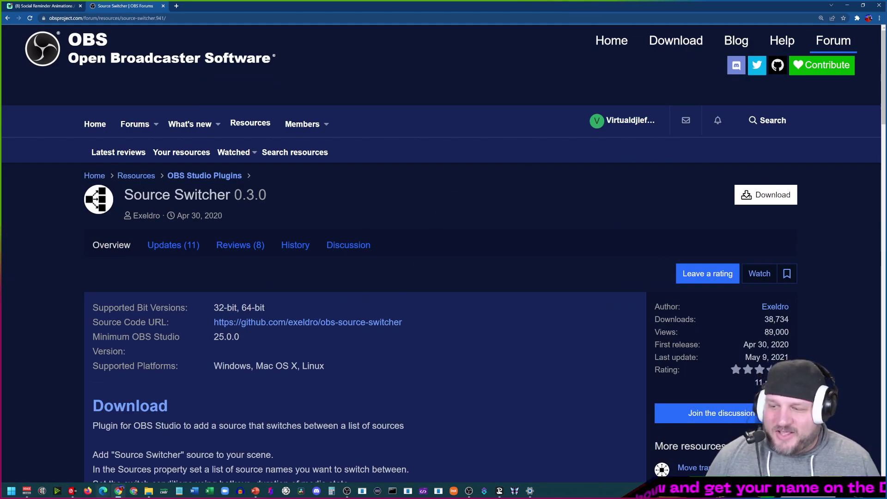
mouse_move(117, 495)
click(153, 460)
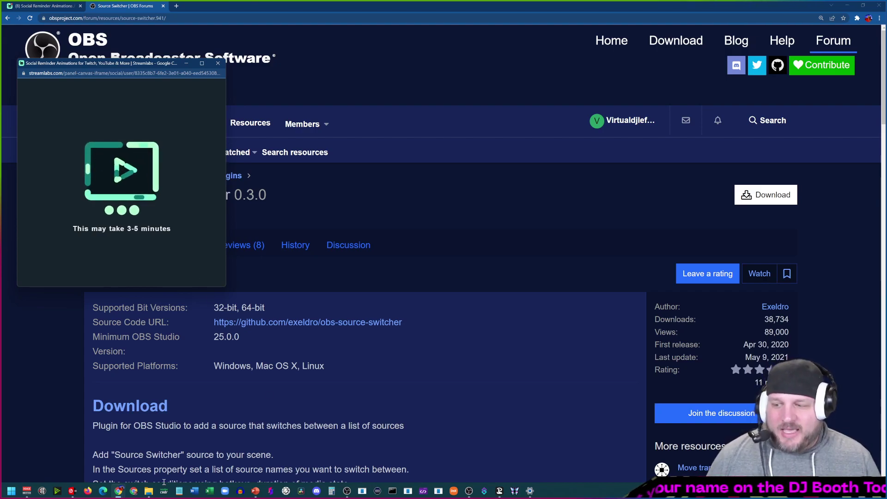
Step: Open the YouTube_Subscribe_Button folder of subscribe button video files in File Explorer
click(148, 490)
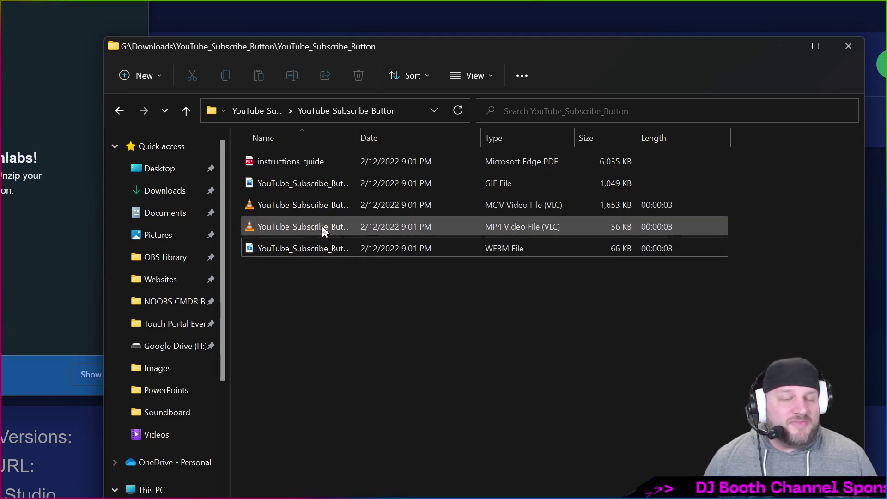
Step: Preview the MP4 subscribe animation in VLC, close it, and return to the Streamlabs download window
mouse_move(322, 230)
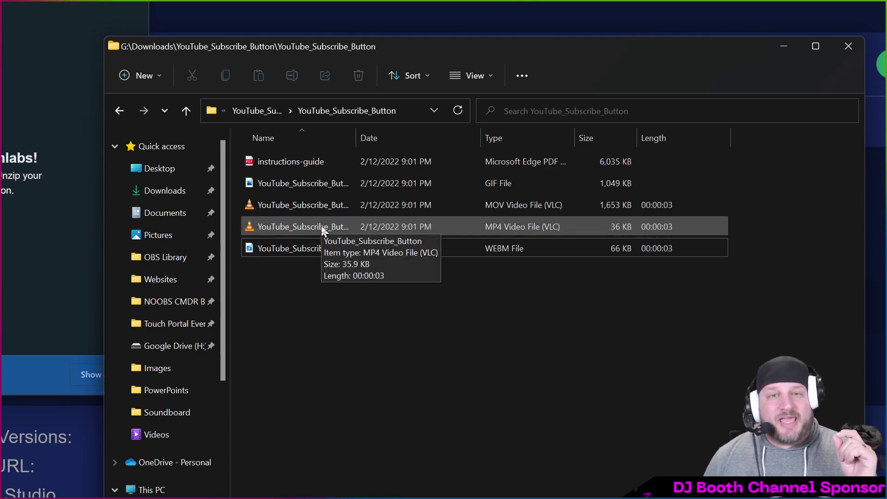
click(322, 229)
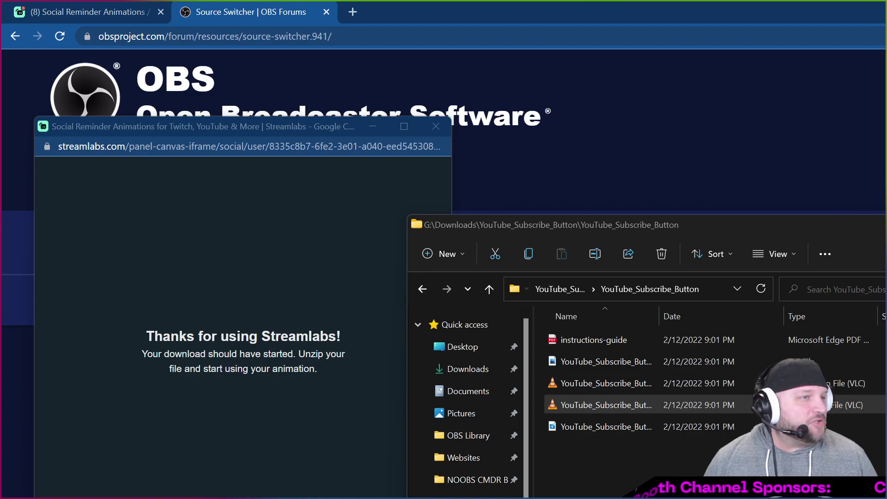
key(Return)
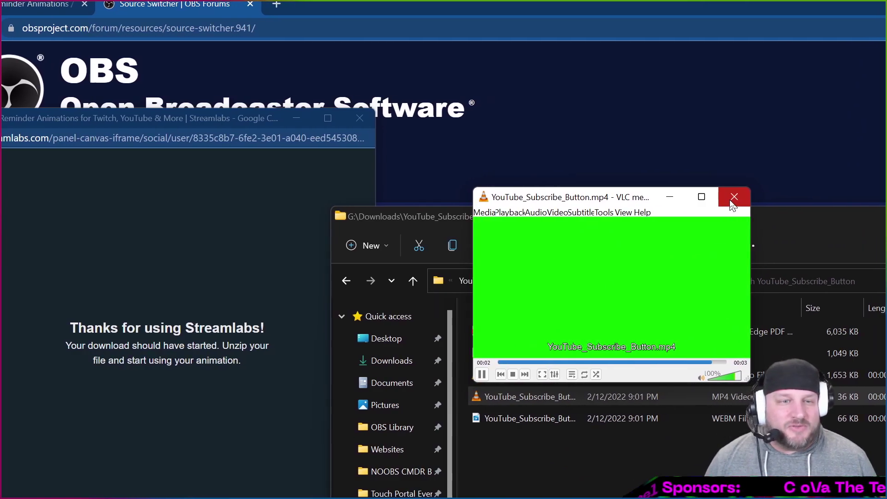
click(751, 196)
click(178, 257)
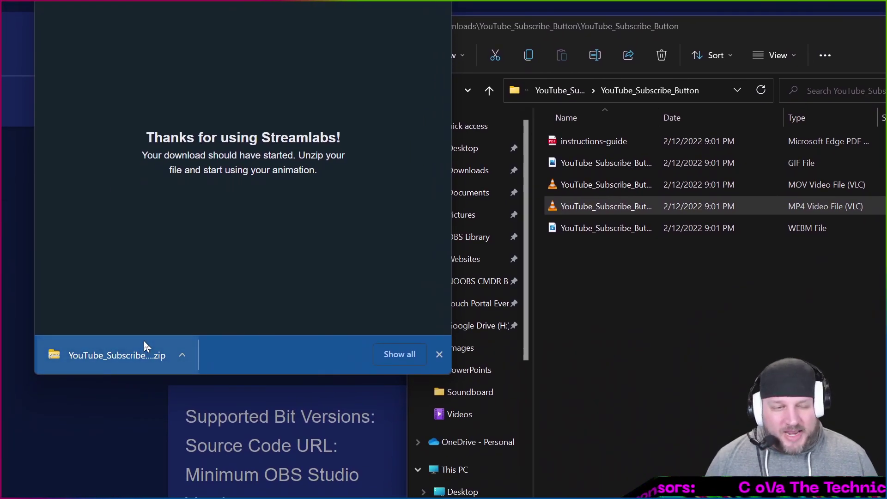
Step: Show the downloaded Streamlabs zip in its folder from Chrome's download options
click(181, 356)
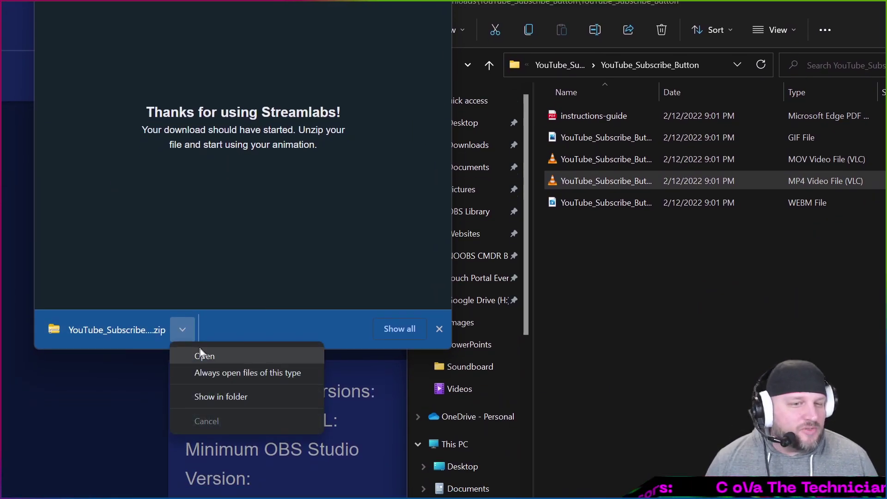
click(220, 405)
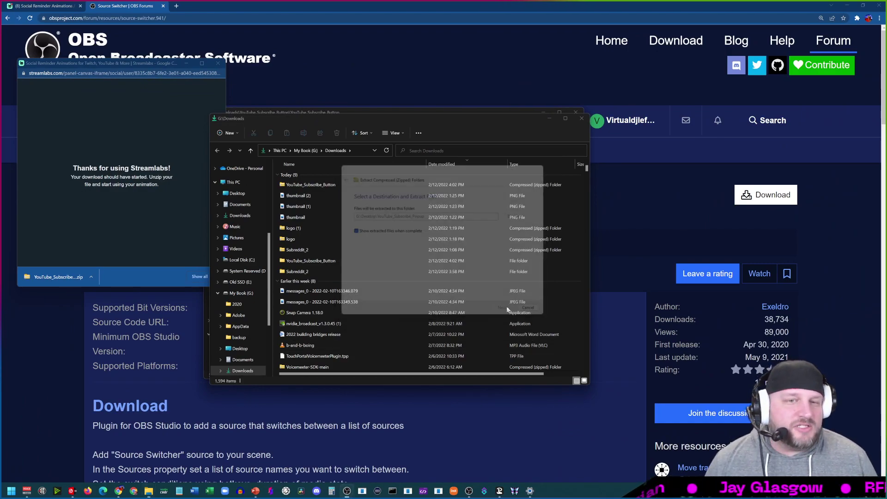
Step: Extract the zip and list the inner YouTube_Subscribe_Popup folder's five files in Details view
click(318, 184)
double_click(317, 184)
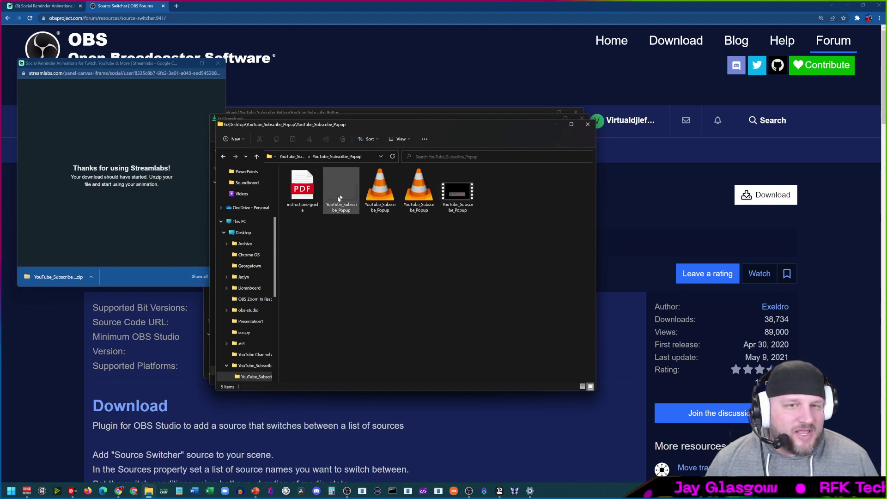
click(400, 139)
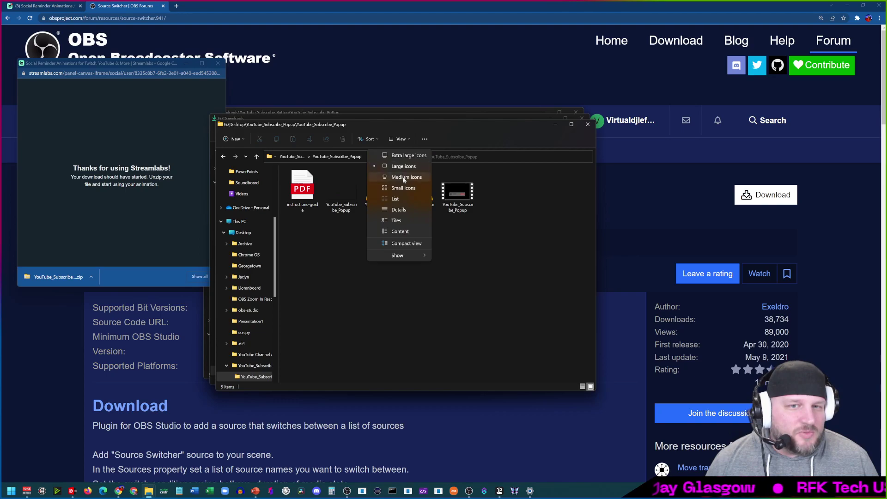
click(398, 209)
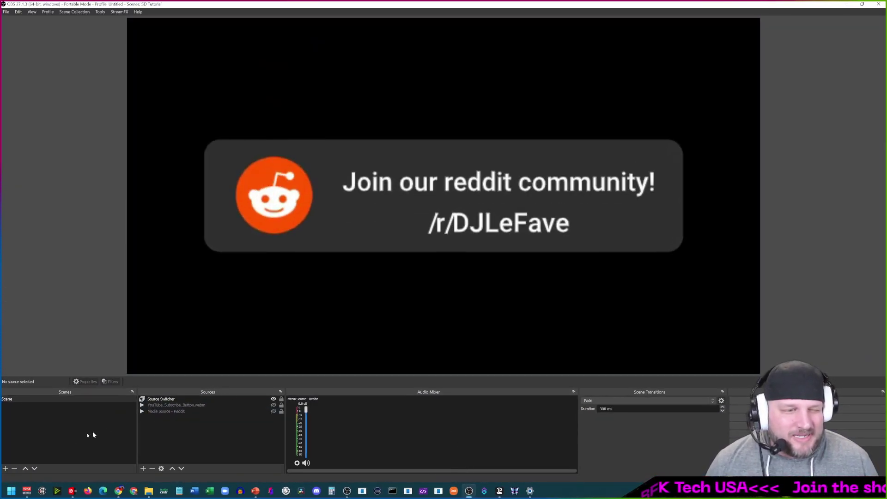
Step: Create a new scene named 'Social Animations'
click(6, 469)
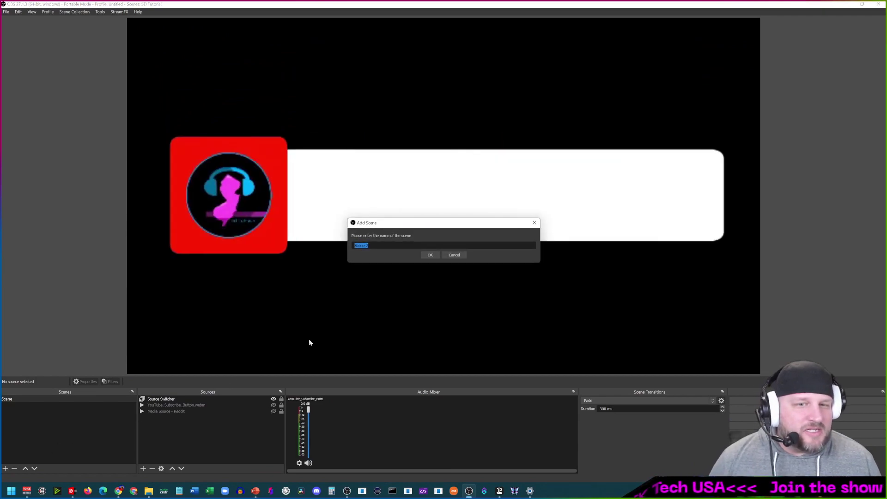
text(Socia)
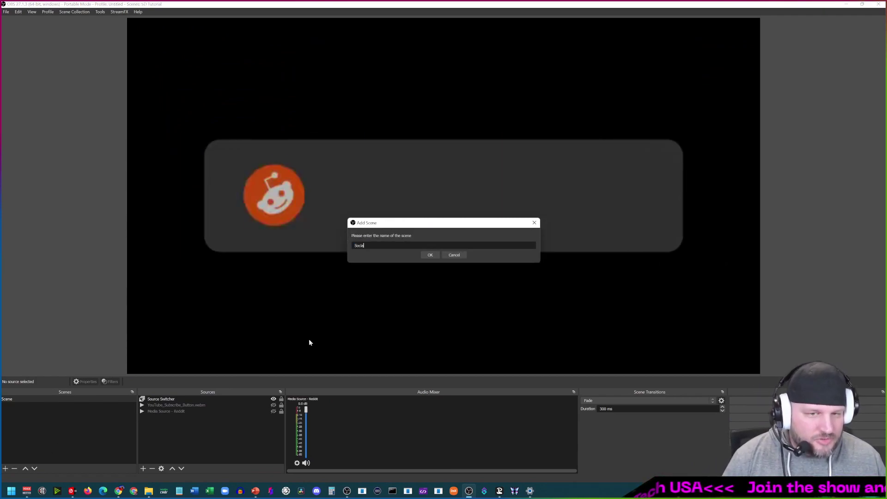
text(l Animations)
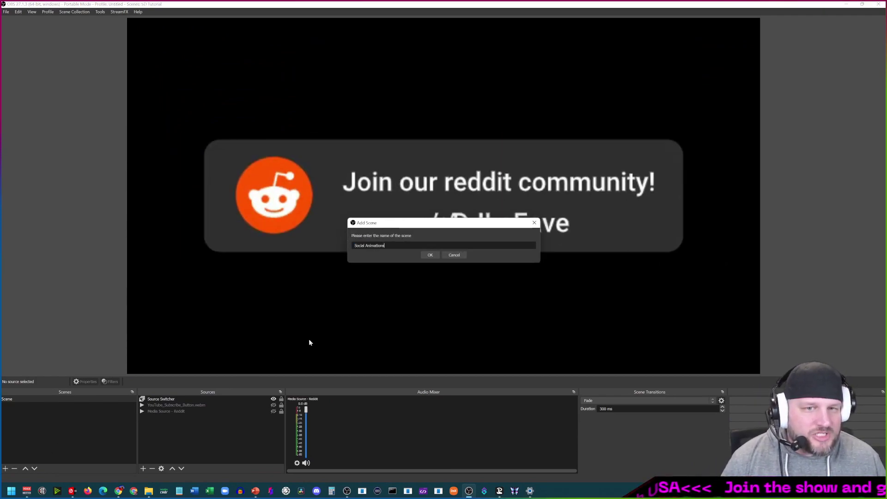
key(Return)
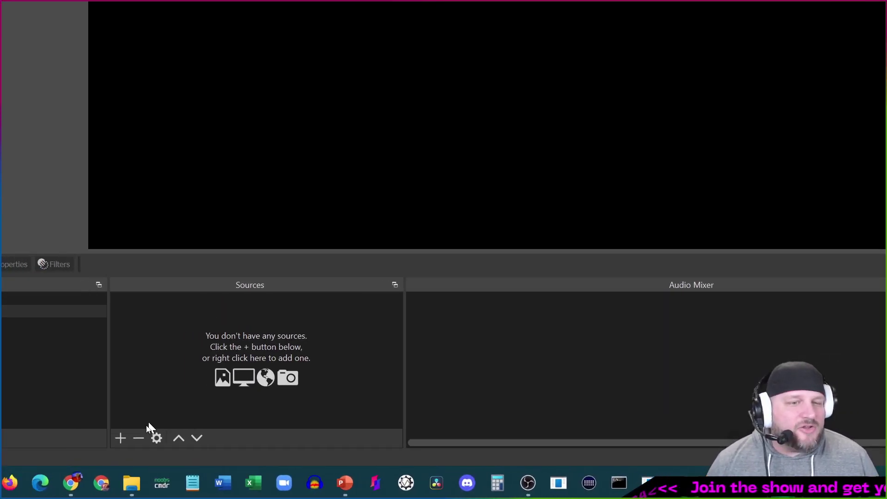
Step: Add a Media Source named 'YT Popup' to the scene
click(120, 437)
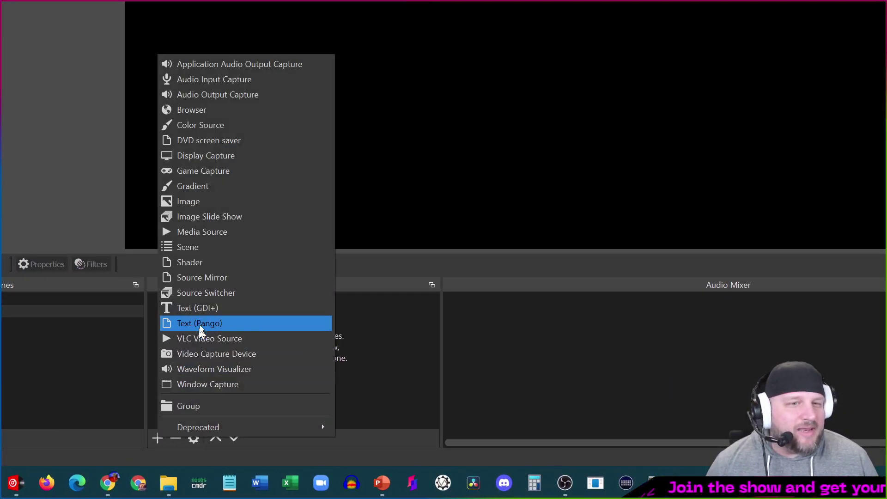
click(199, 231)
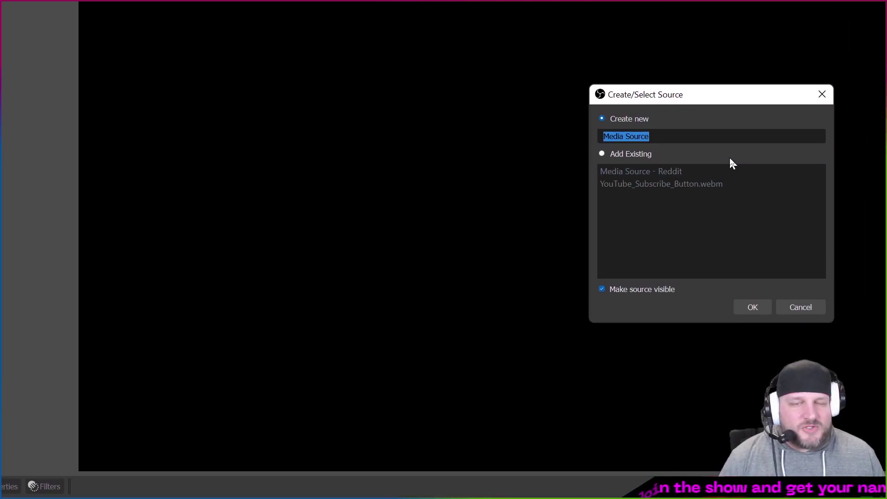
text(YT Popup)
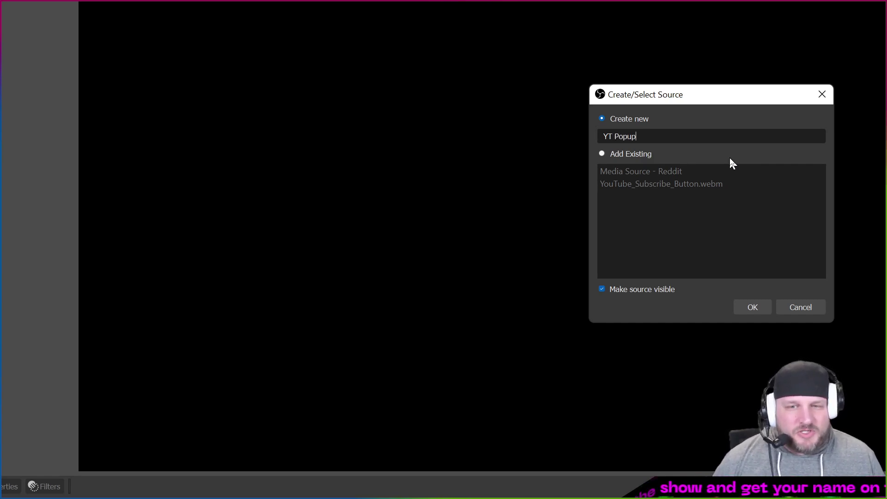
click(750, 308)
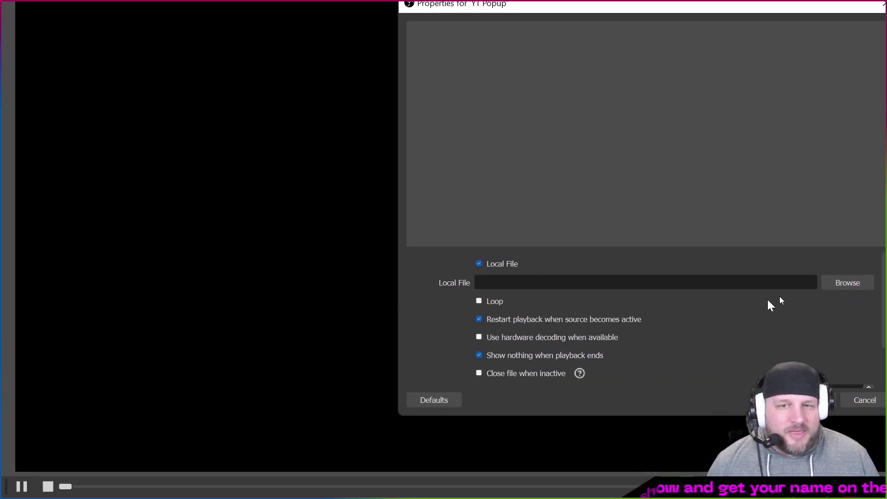
Step: Set YT Popup's file to Desktop\YouTube_Subscribe_Popup\YouTube_Subscribe_Popup\YouTube_Subscribe_Popup.webm
click(876, 281)
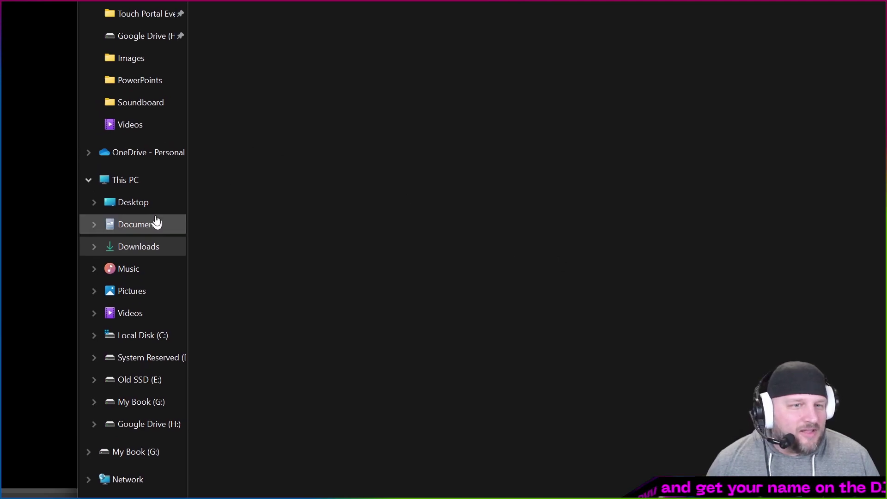
click(168, 185)
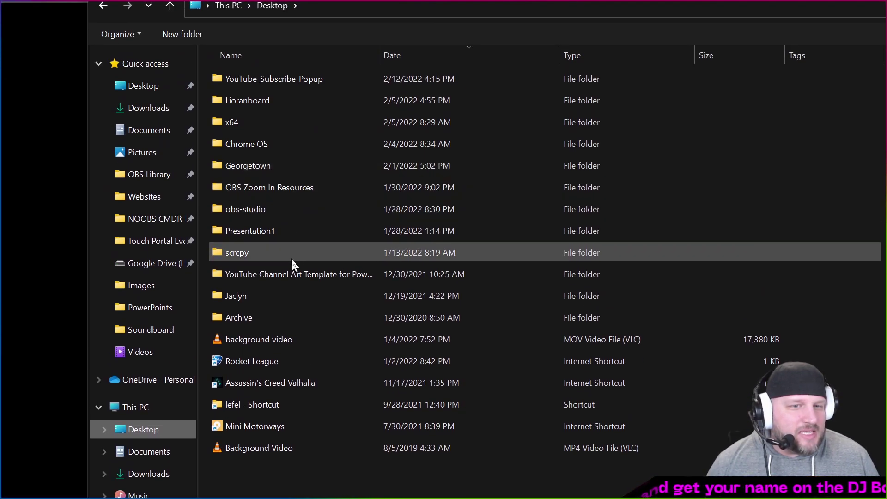
double_click(281, 76)
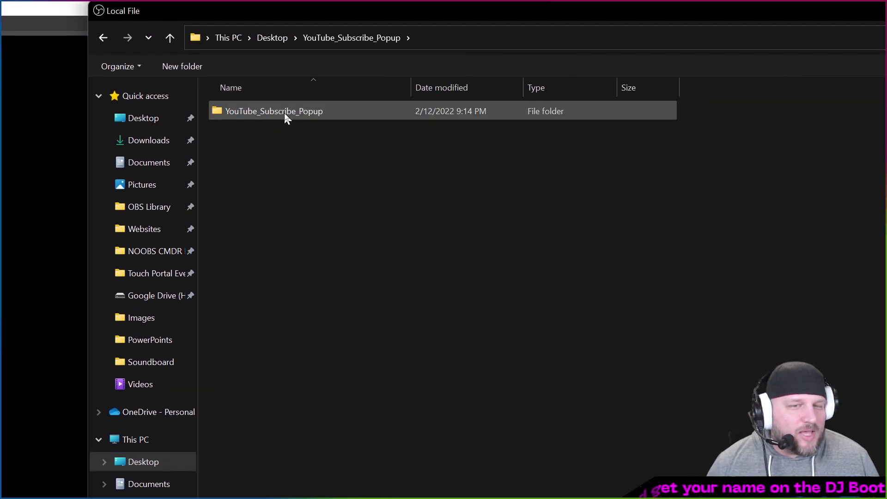
double_click(284, 113)
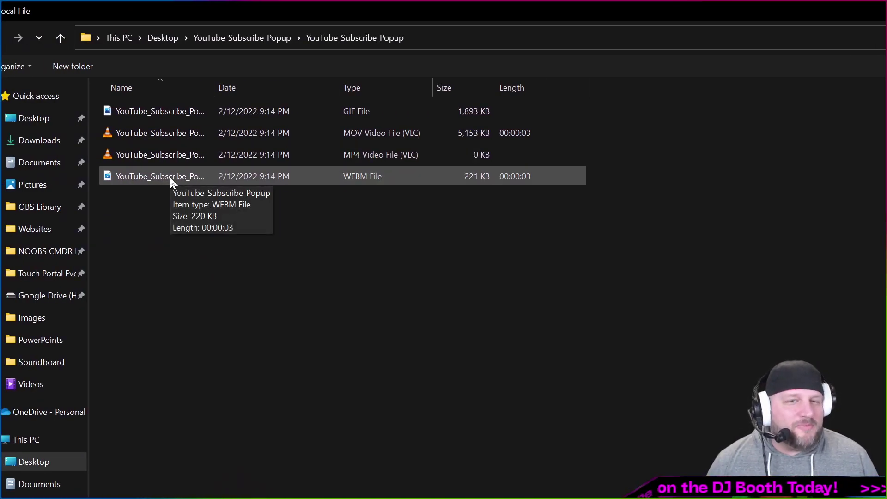
click(170, 178)
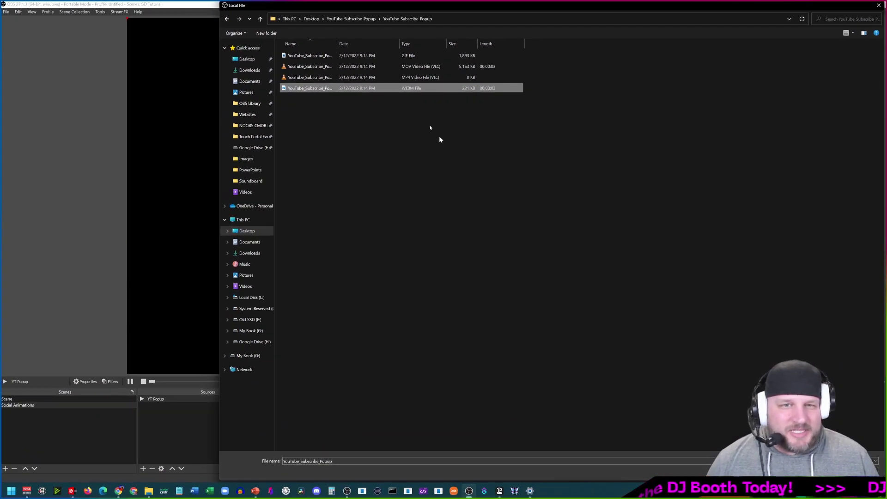
double_click(314, 89)
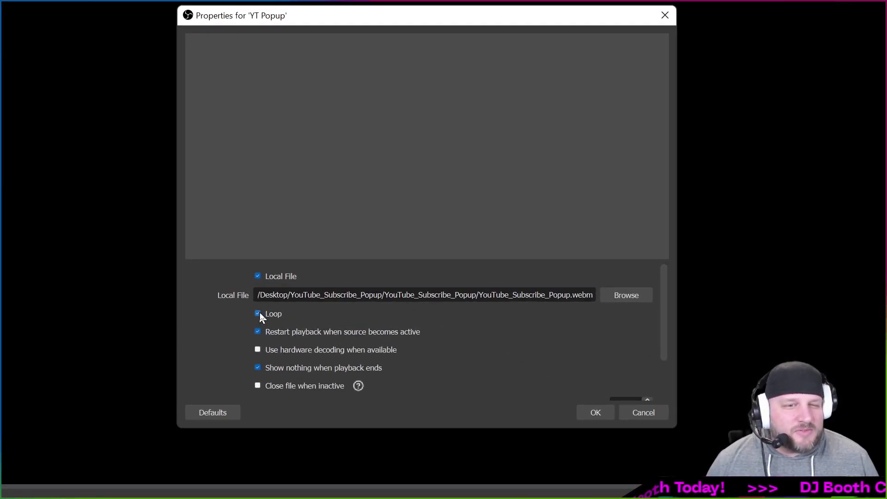
scroll(275, 317, down, 2)
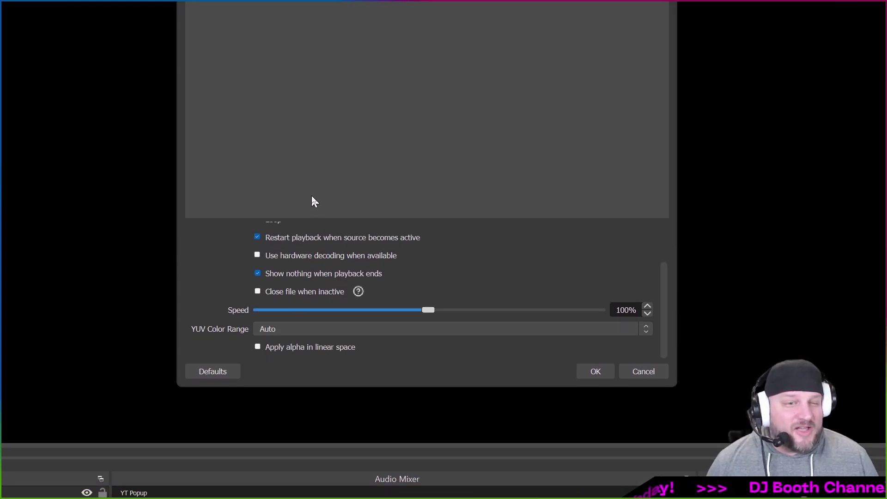
click(595, 372)
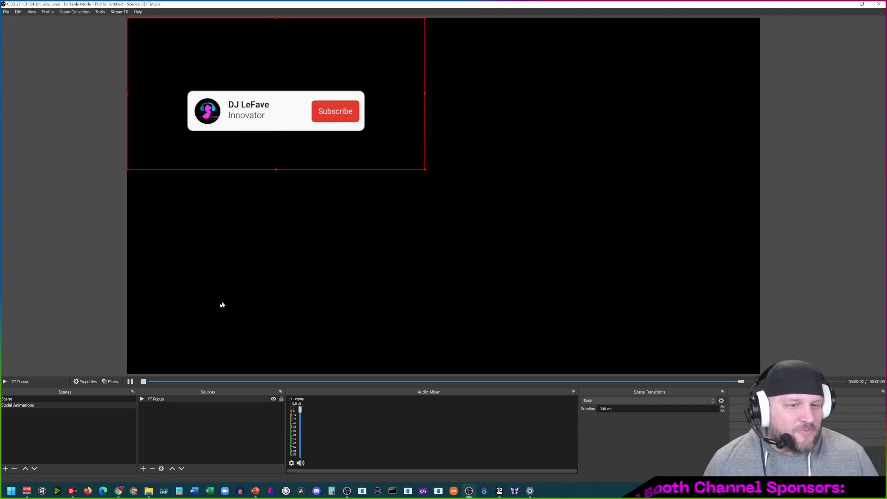
click(7, 399)
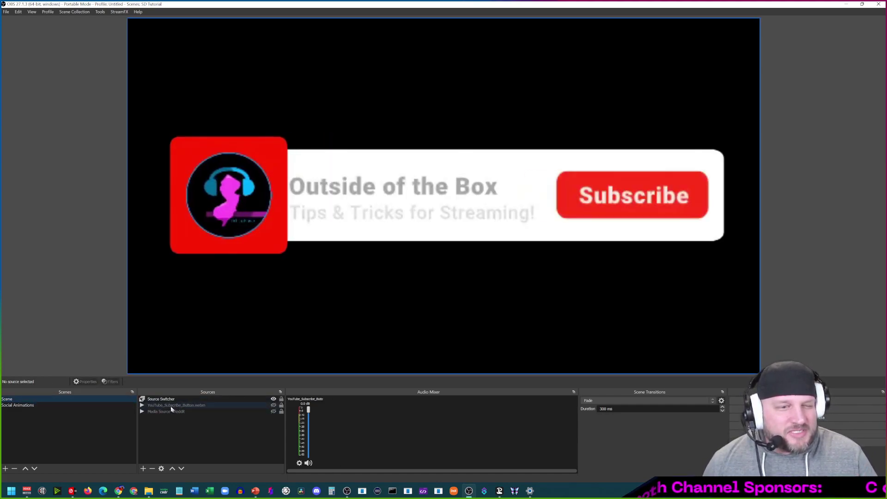
click(15, 406)
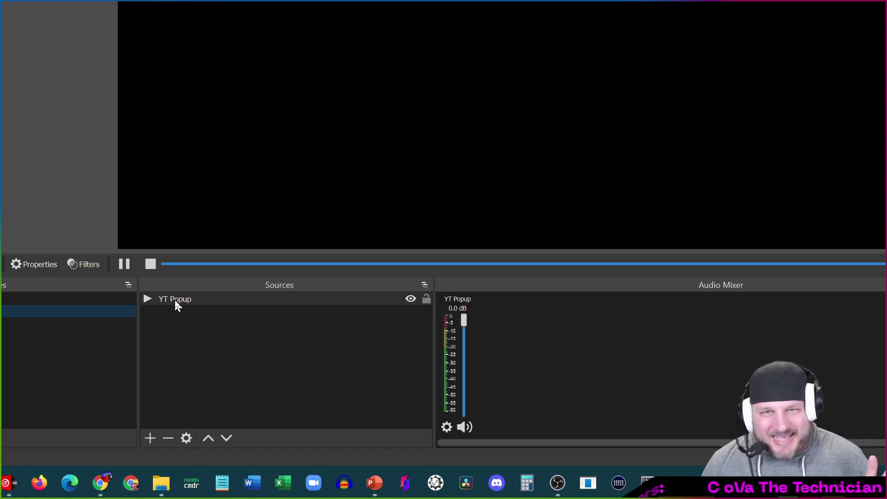
right_click(175, 303)
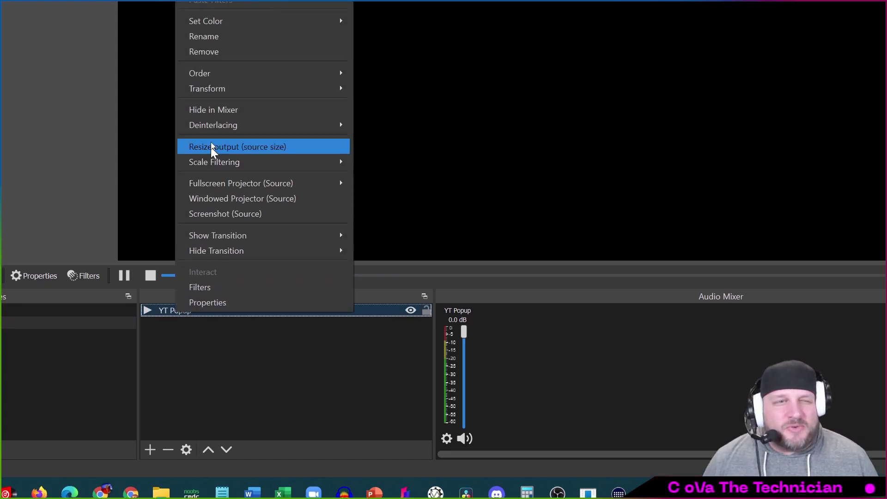
click(214, 37)
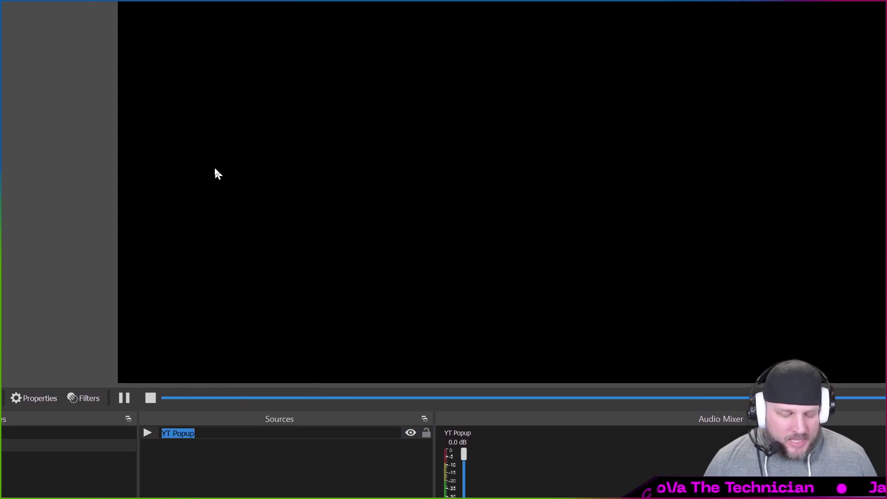
key(Return)
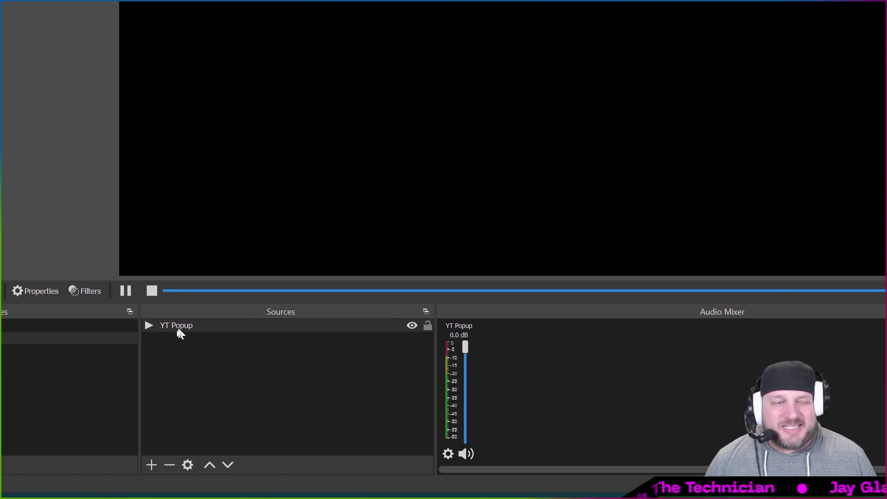
Step: Create a Source Switcher 2 source and add YT Popup as its first switched source
click(152, 465)
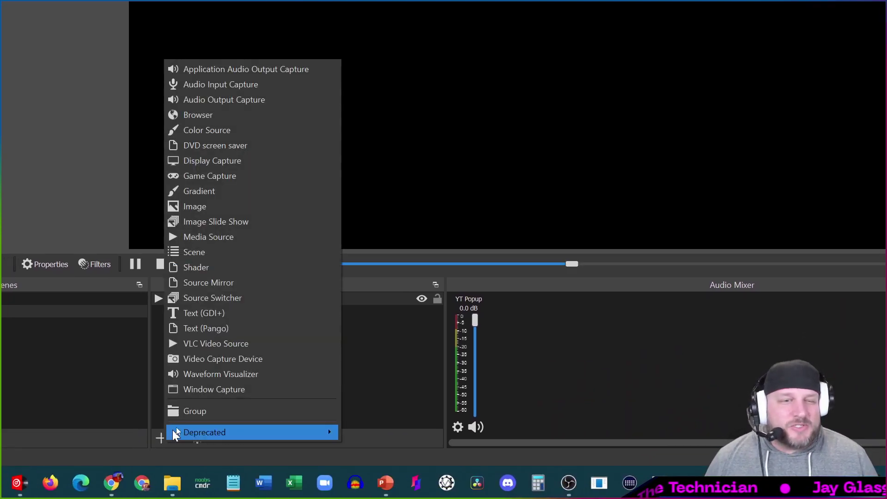
click(213, 297)
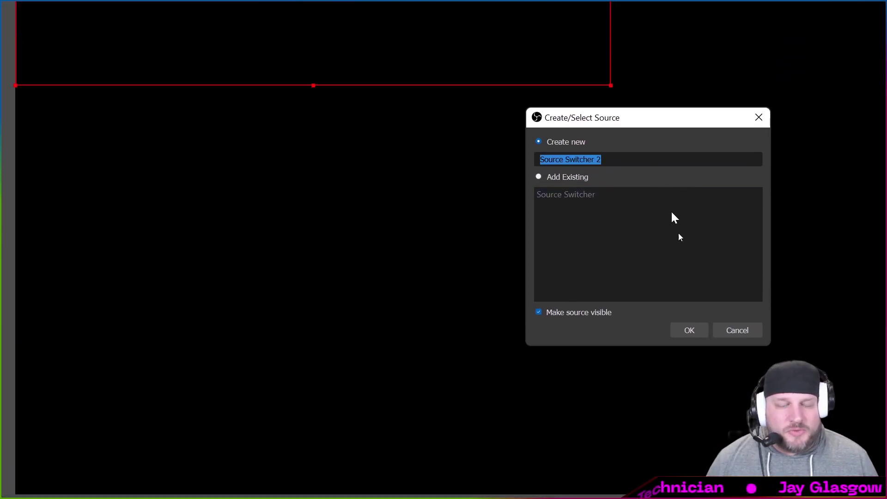
click(692, 329)
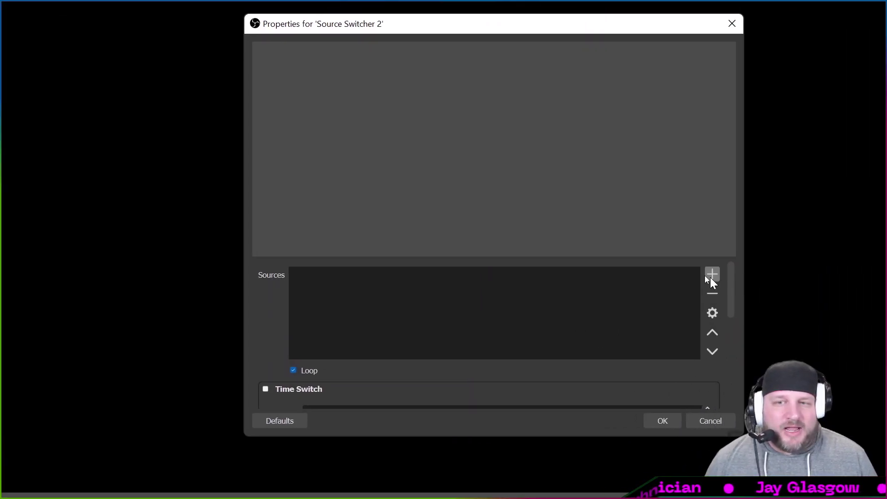
click(712, 275)
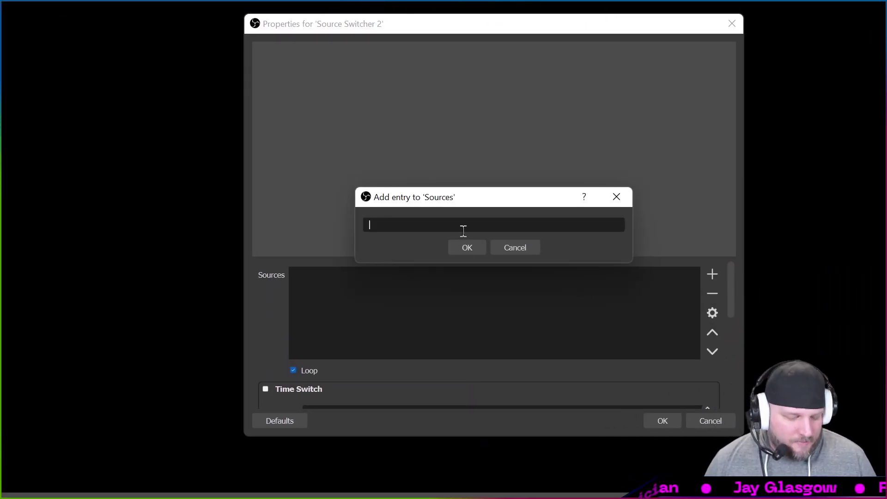
click(469, 248)
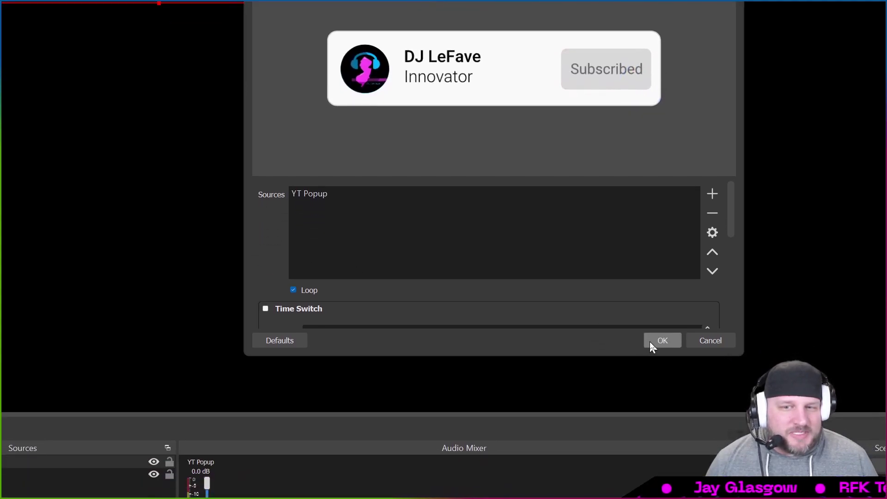
Step: Copy the YouTube_Subscribe_Button.webm name and add it to Source Switcher 2's list
click(662, 421)
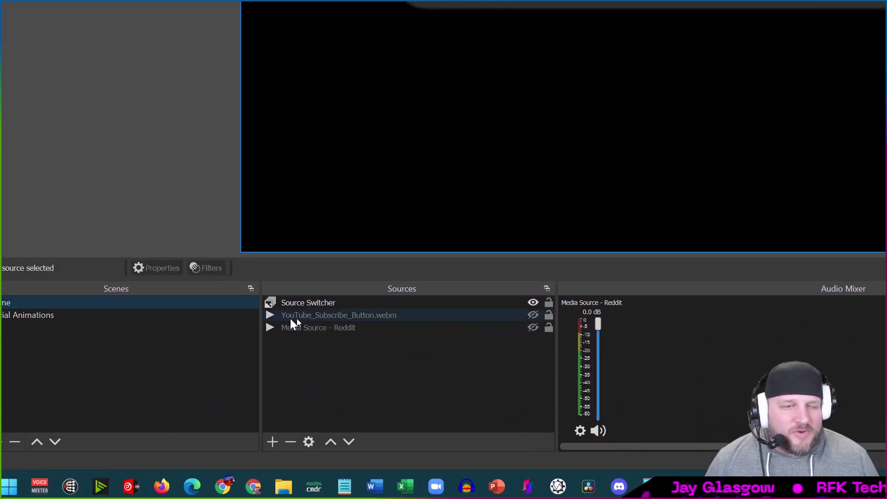
click(310, 316)
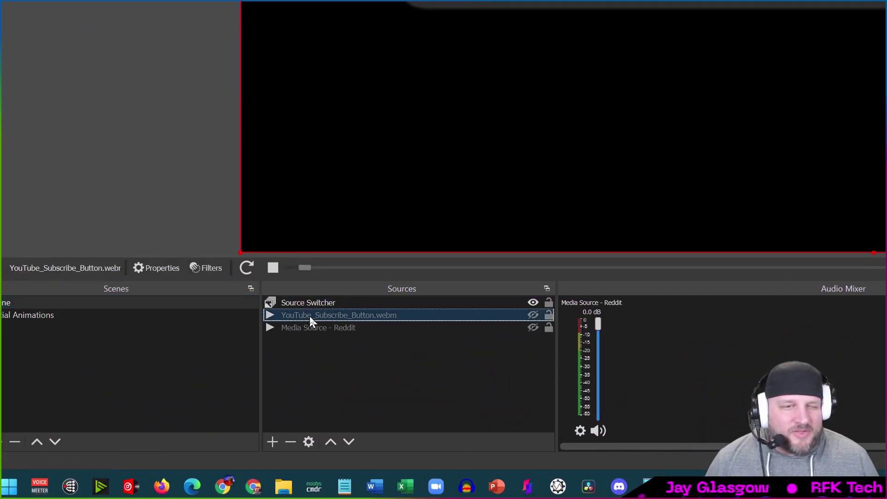
right_click(310, 316)
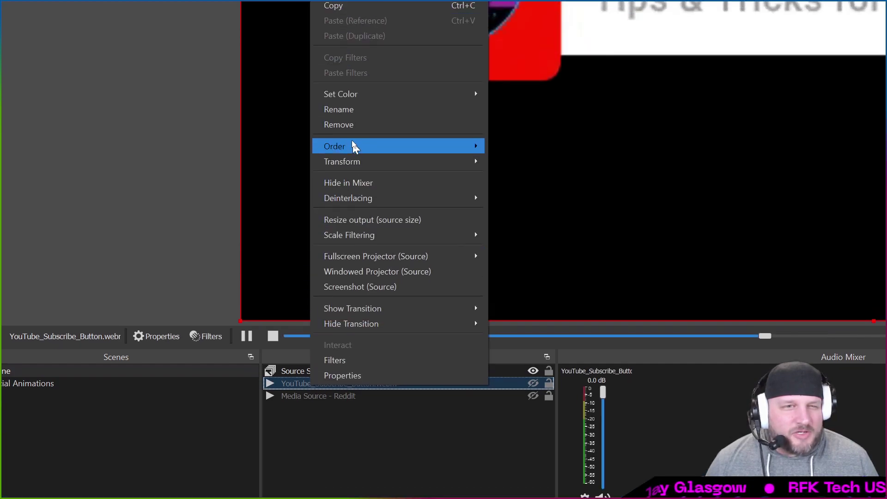
click(346, 157)
key(ctrl+c)
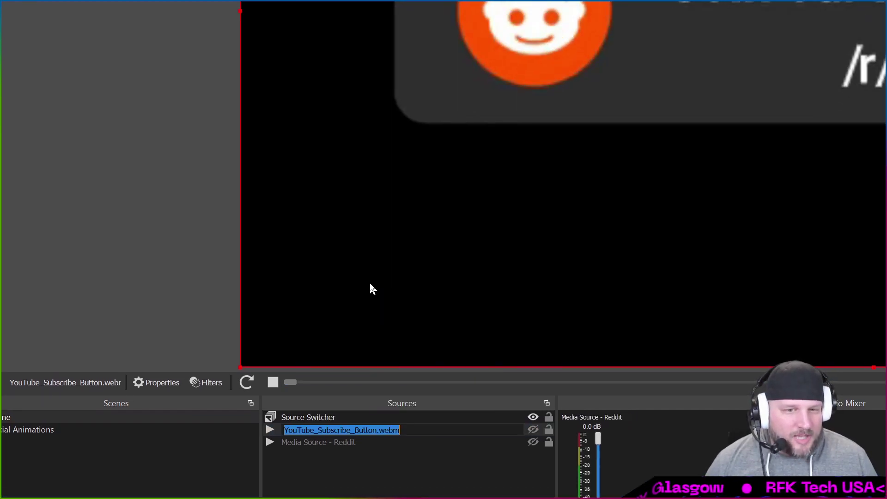
key(Escape)
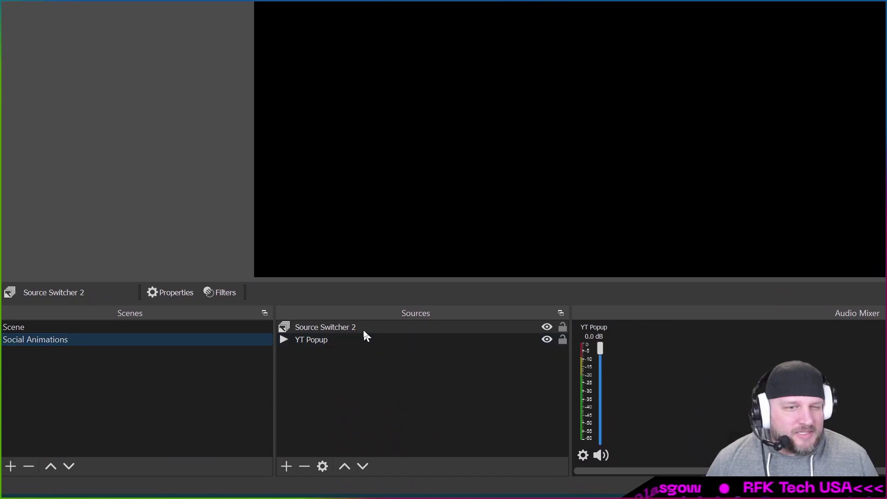
right_click(363, 330)
click(329, 331)
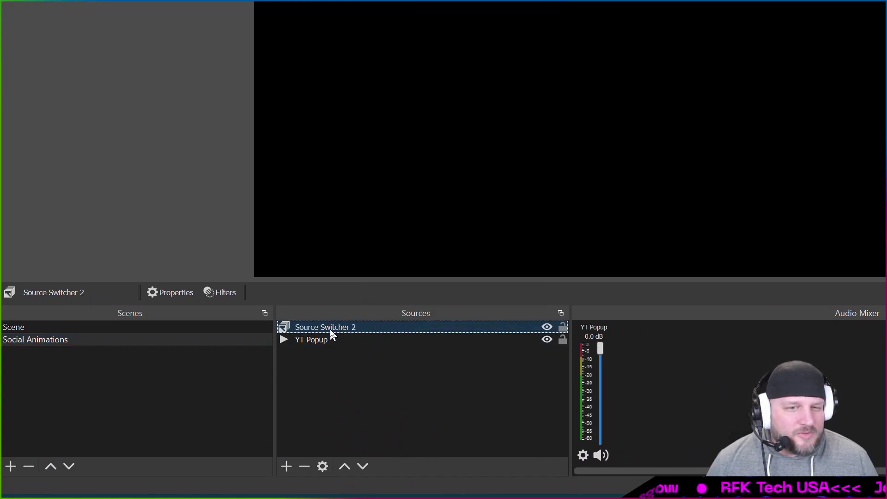
double_click(330, 328)
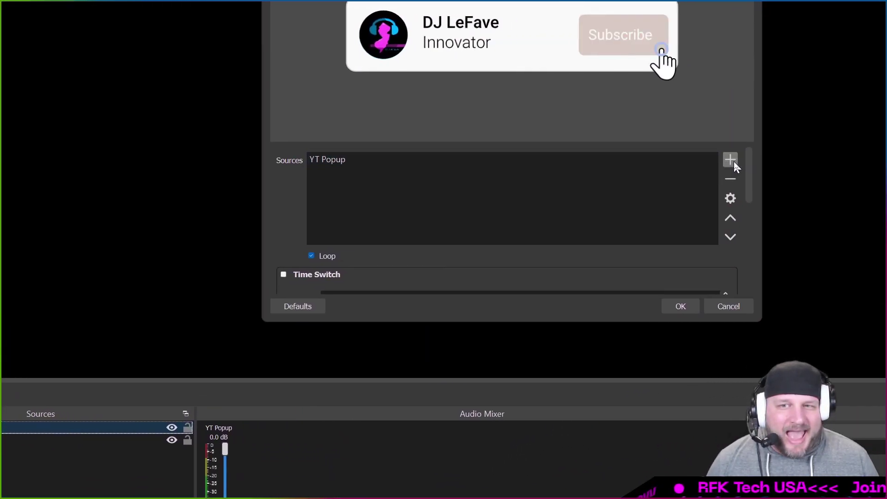
click(730, 159)
key(ctrl+v)
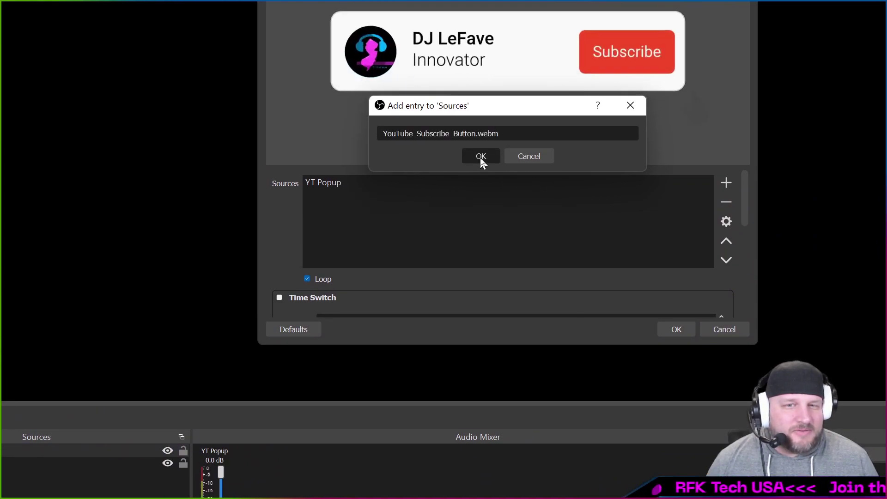
click(480, 157)
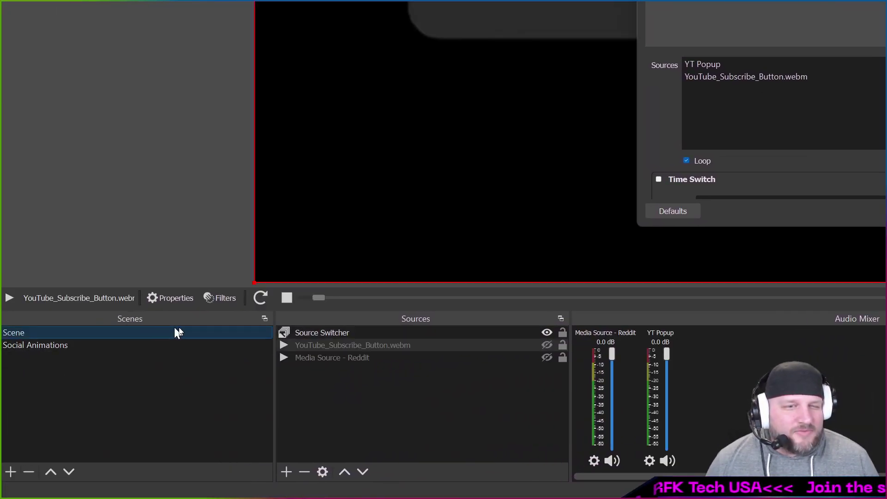
Step: Copy the Media Source - Reddit name and add it as the third switcher entry
click(346, 358)
right_click(346, 358)
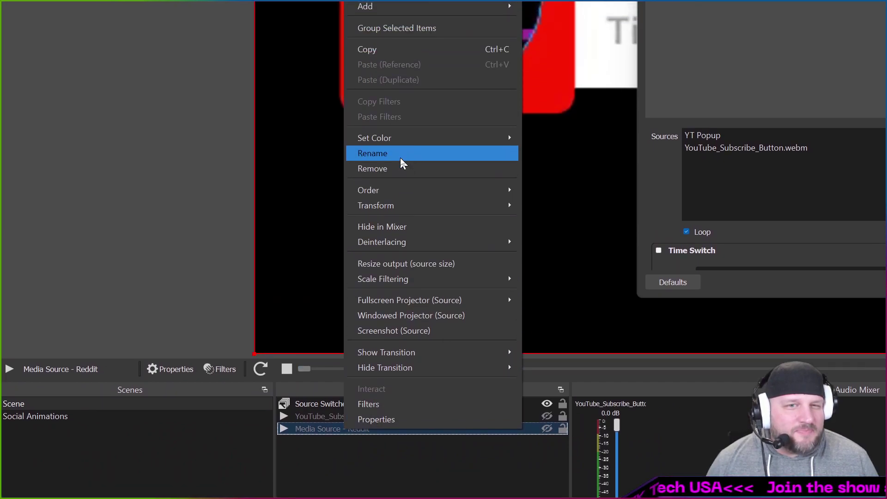
click(402, 67)
key(ctrl+c)
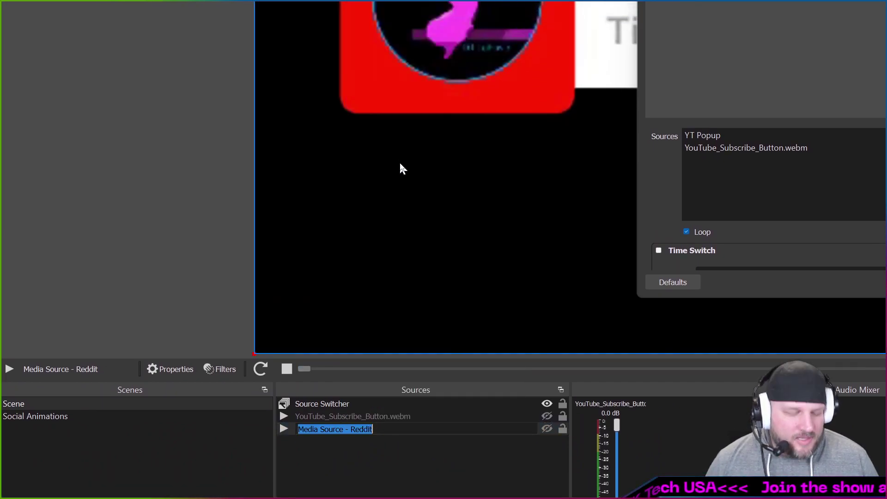
key(Return)
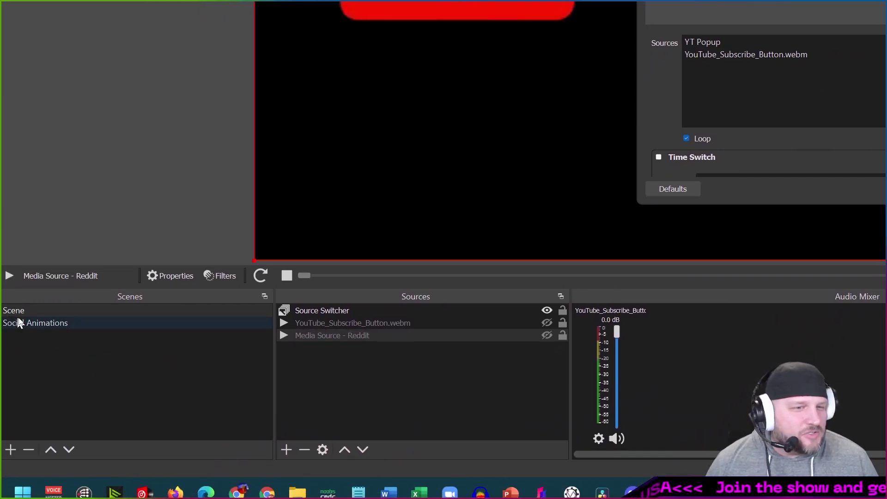
click(19, 323)
double_click(341, 310)
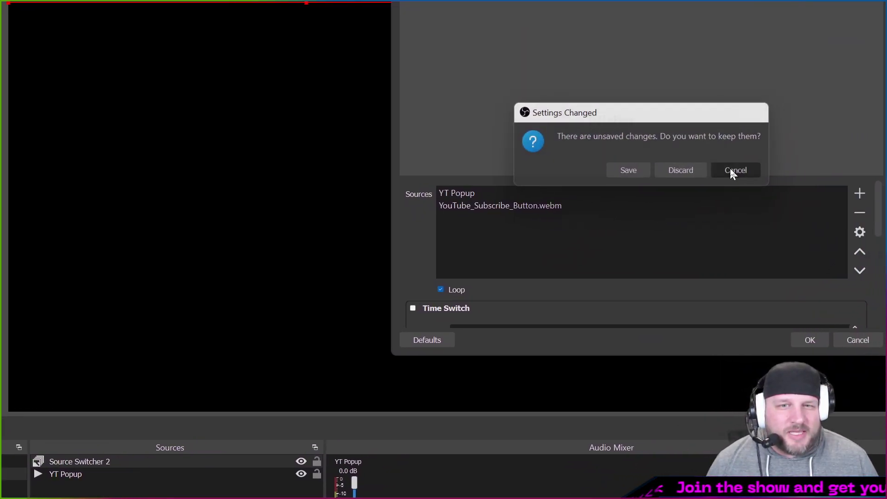
click(730, 171)
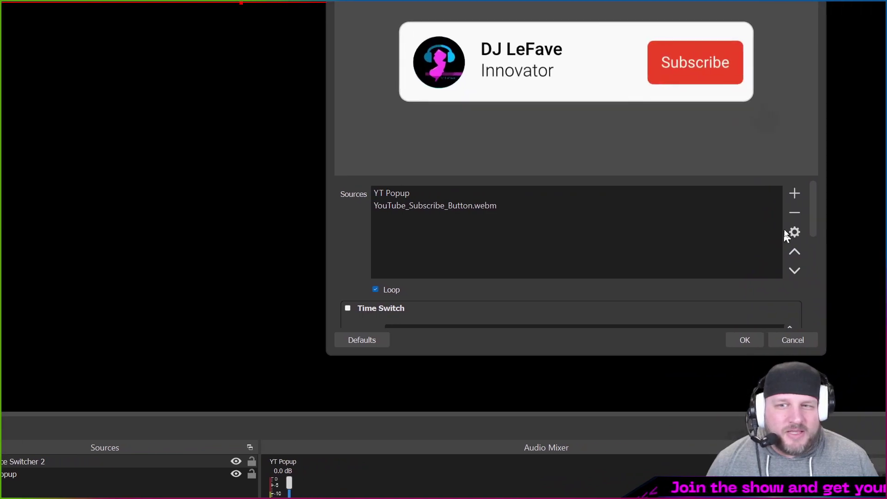
click(795, 193)
key(ctrl+v)
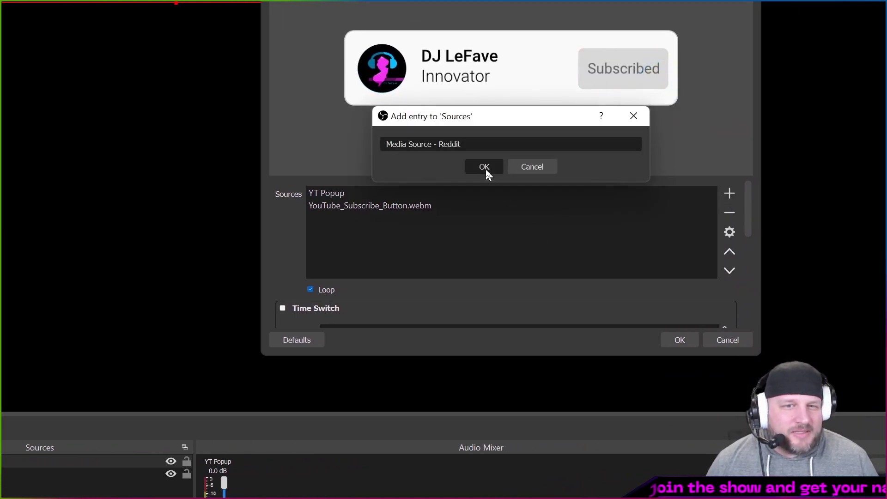
click(485, 168)
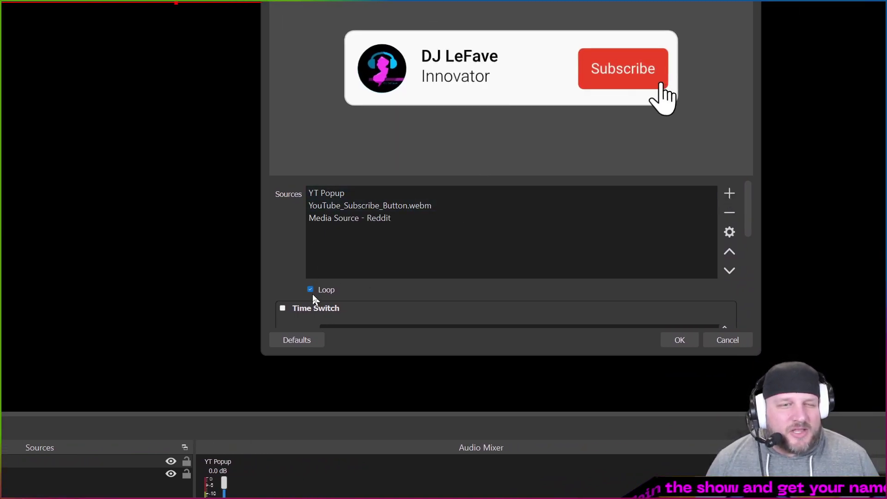
Step: Enable Time Switch on Source Switcher 2 with a 2500 ms duration and save
scroll(312, 293, down, 3)
click(283, 224)
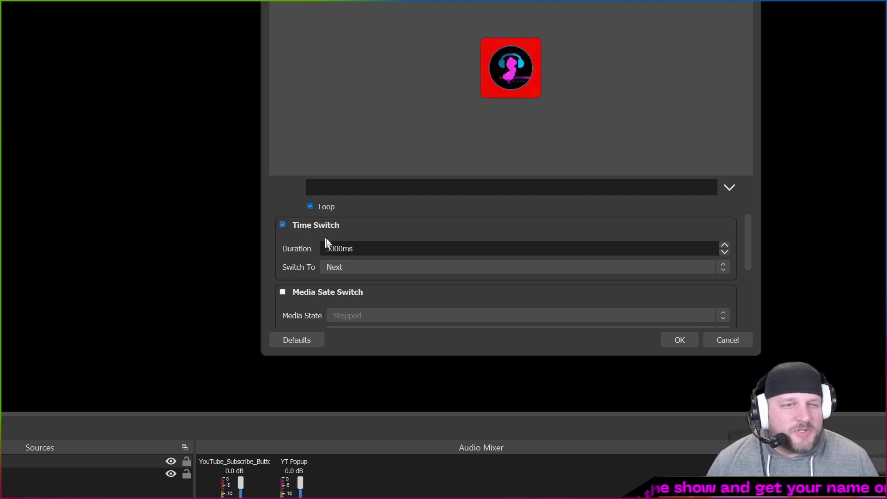
drag(344, 248, 263, 246)
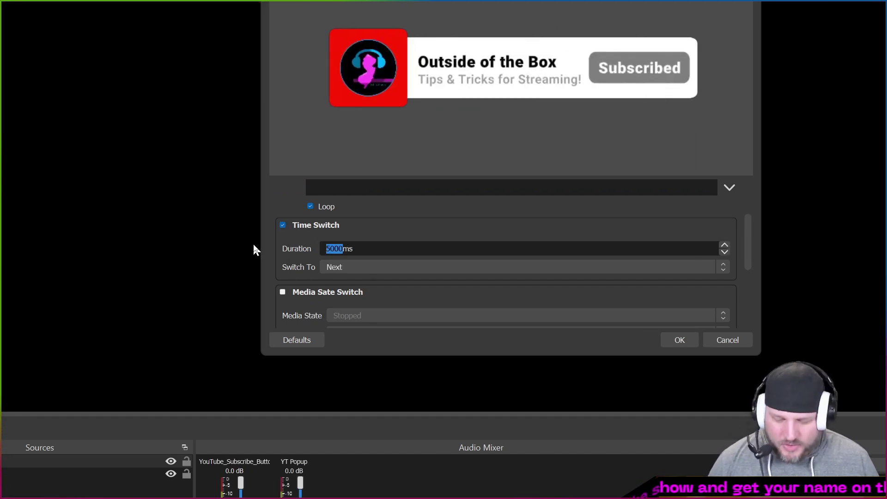
text(2500)
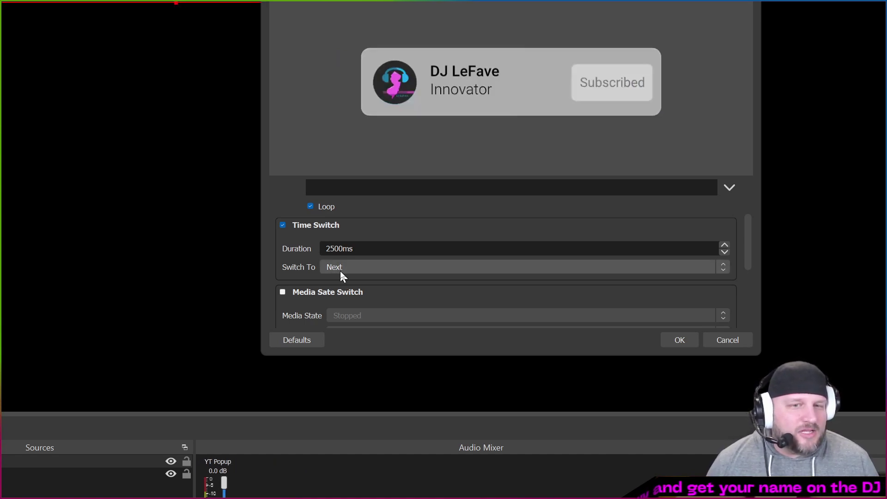
click(679, 339)
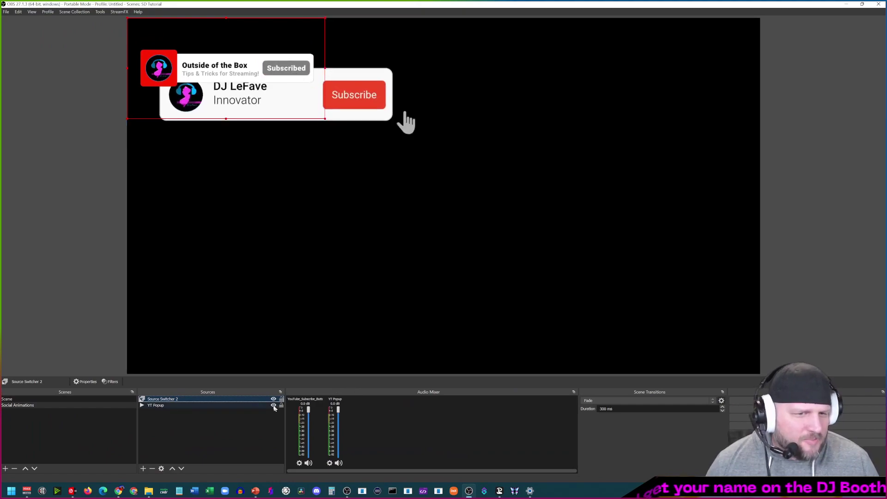
Step: Toggle YT Popup's visibility off and on, then select Source Switcher 2
click(273, 405)
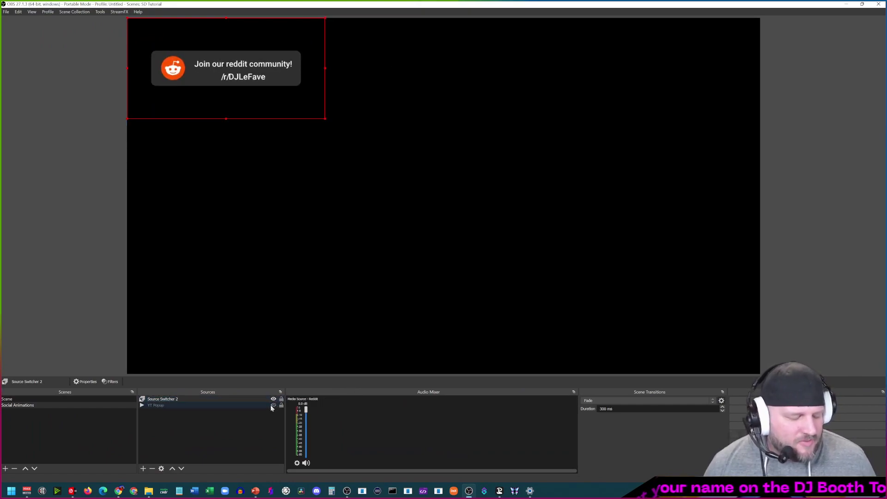
click(273, 405)
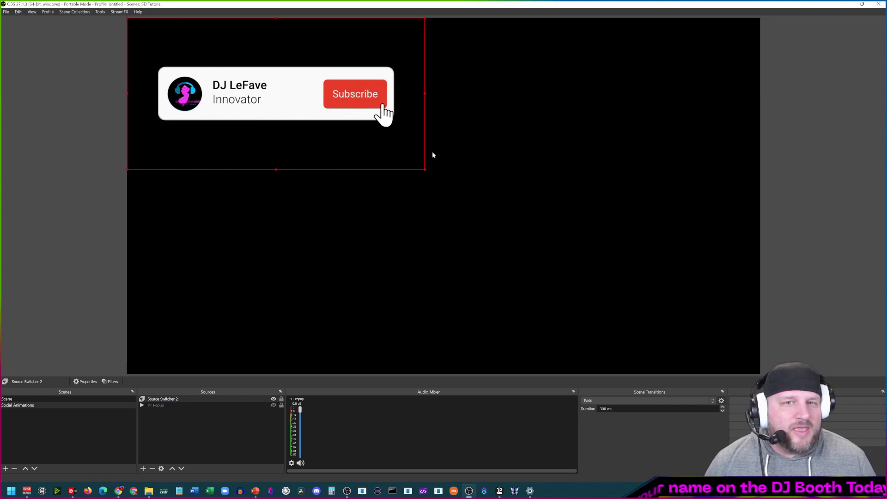
click(380, 157)
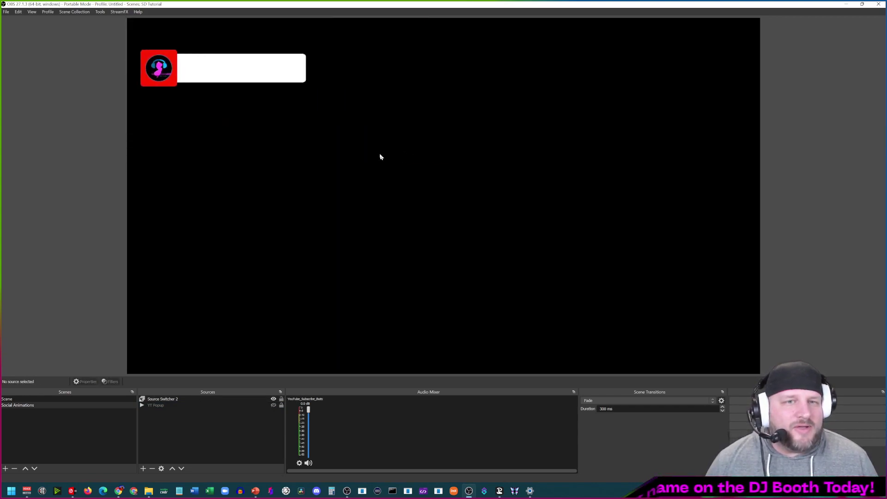
click(163, 400)
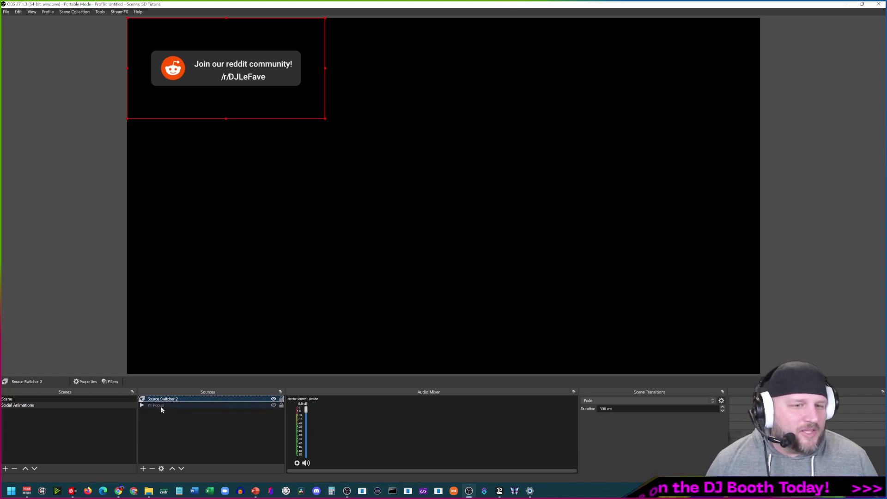
Step: Set YT Popup's transform to Center alignment with Scale to inner bounds bounding box
right_click(161, 407)
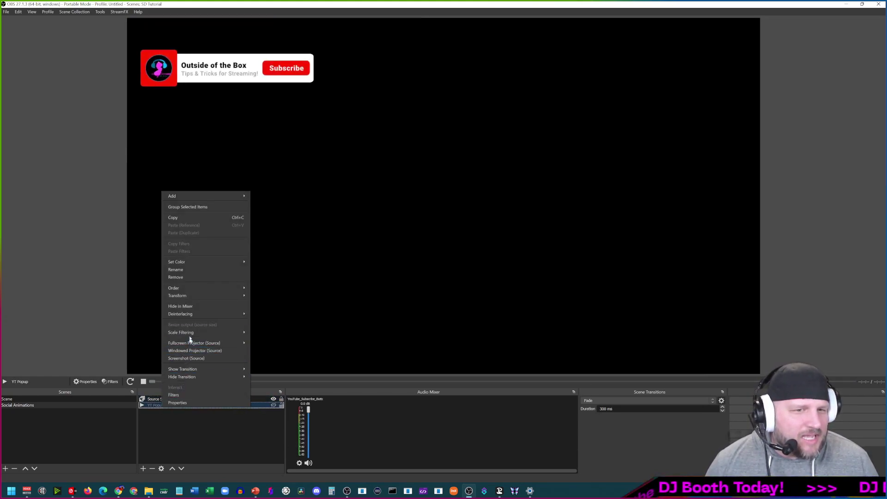
mouse_move(231, 296)
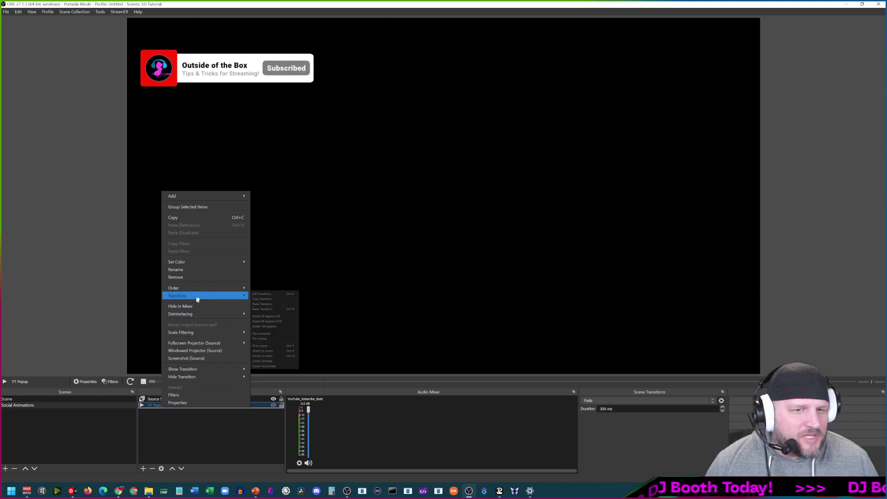
click(258, 294)
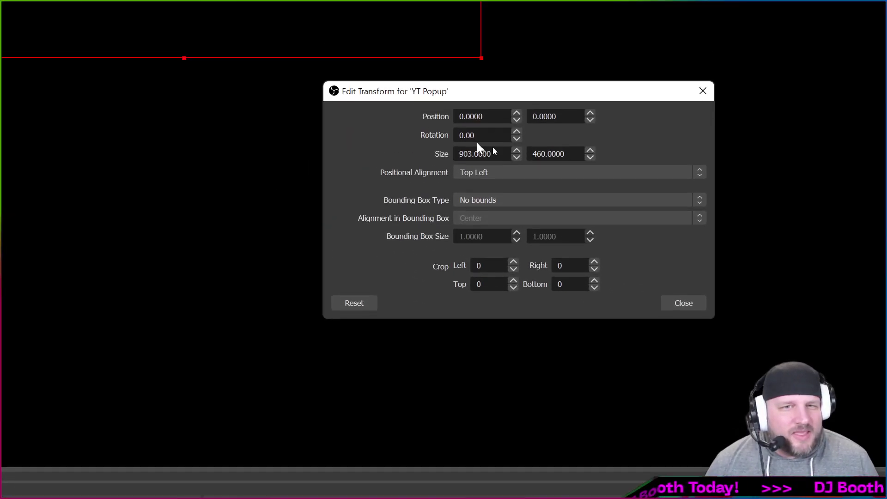
click(510, 174)
click(482, 230)
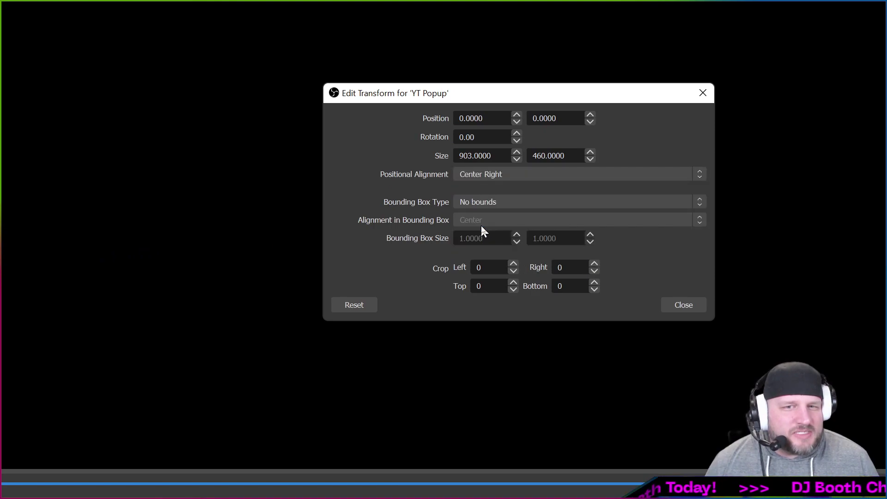
click(496, 171)
click(485, 223)
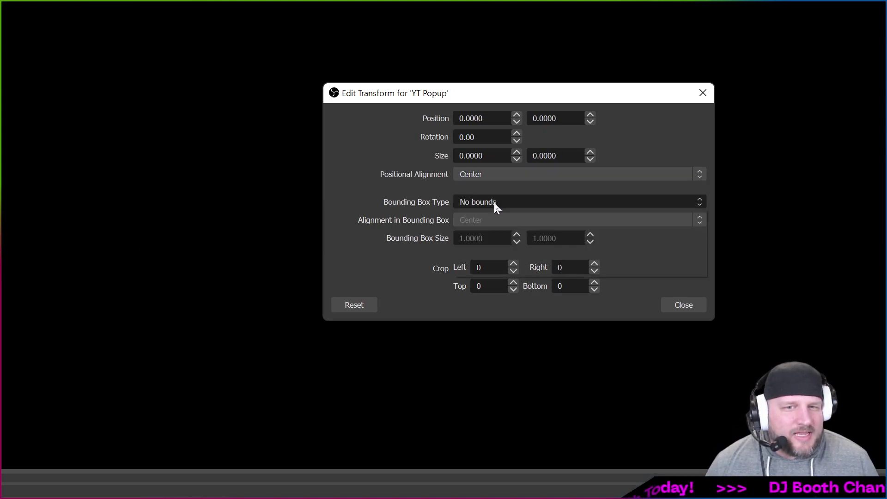
click(494, 202)
click(493, 230)
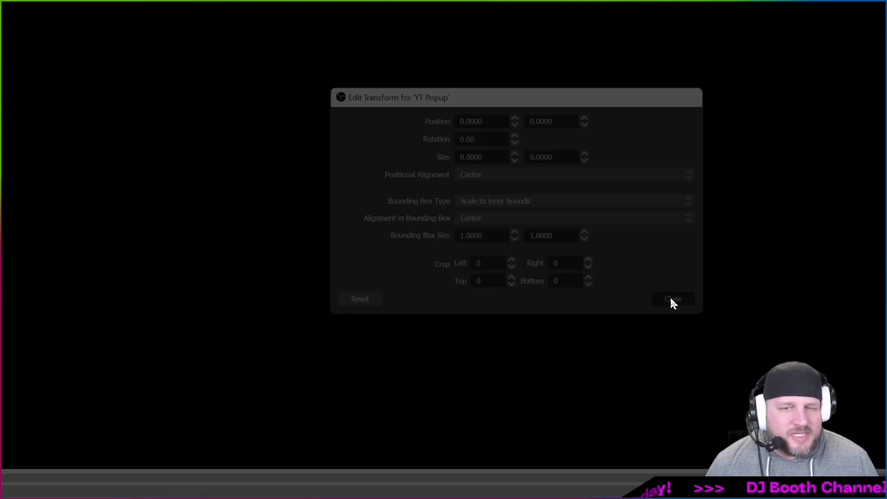
click(673, 299)
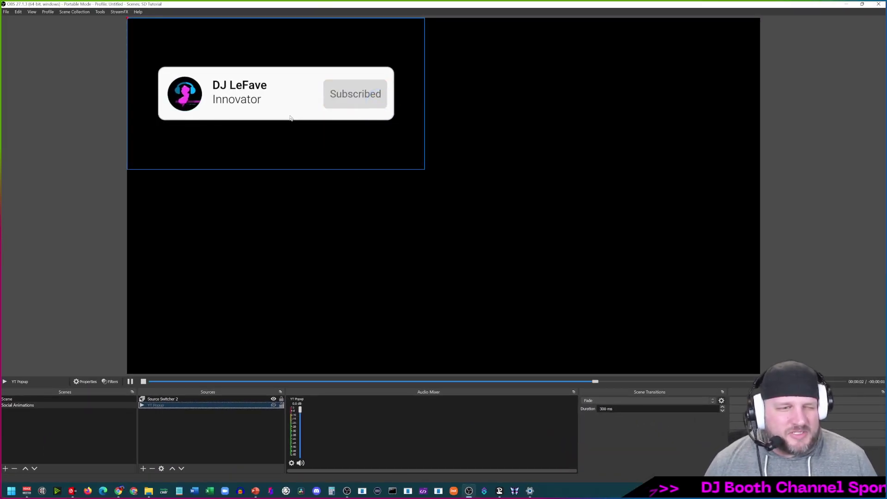
Step: Move the subscribe popup and fit it to the full canvas with Ctrl+F
drag(235, 89, 578, 292)
key(ctrl+f)
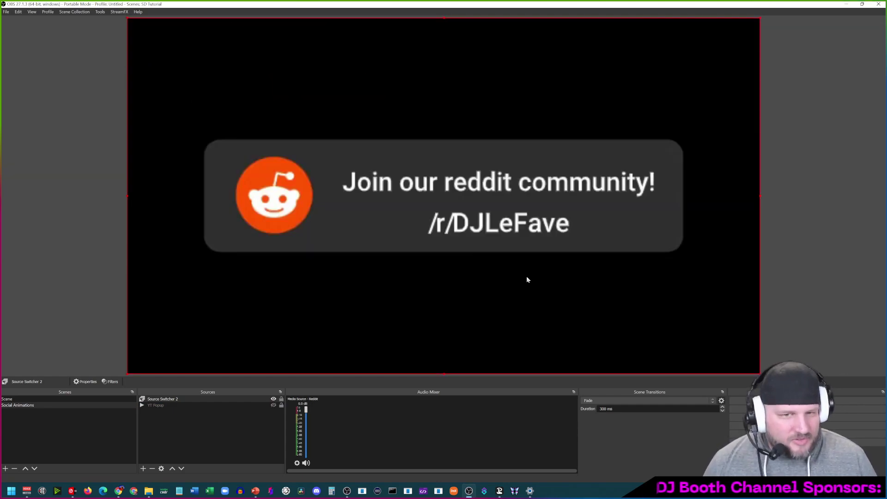
click(83, 214)
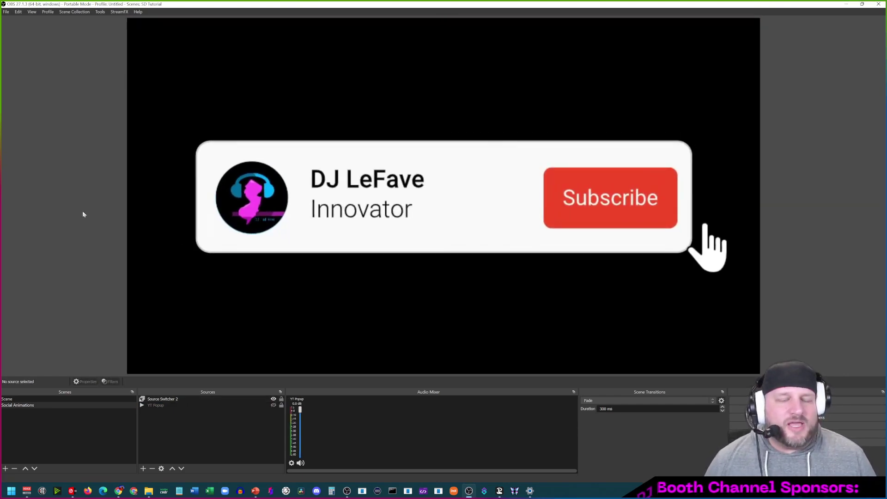